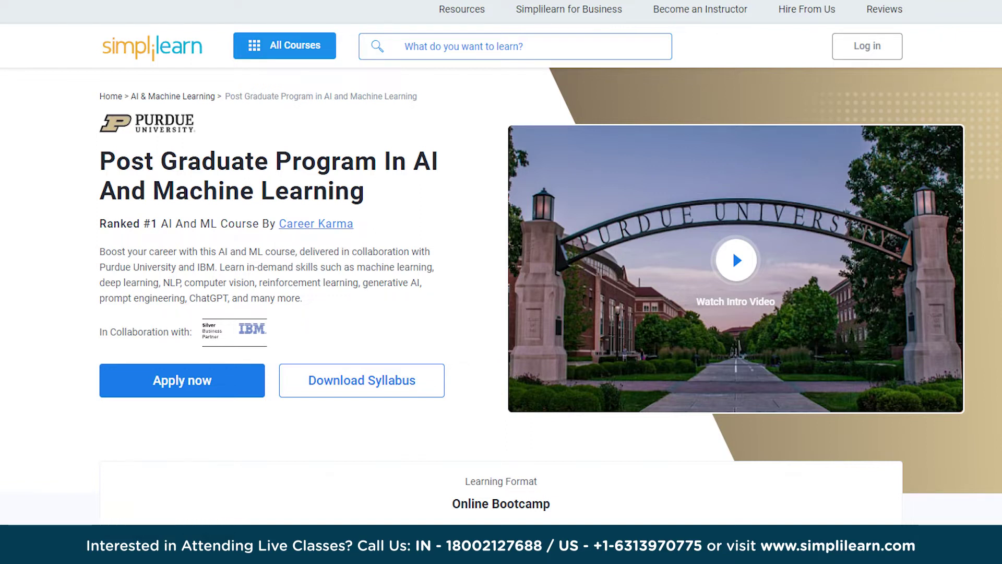
# - Scroll down the Simplilearn course page through Skills Covered, Tools Covered and Career Support
pyautogui.scroll(-20, 732, 251)
pyautogui.scroll(-15, 501, 261)
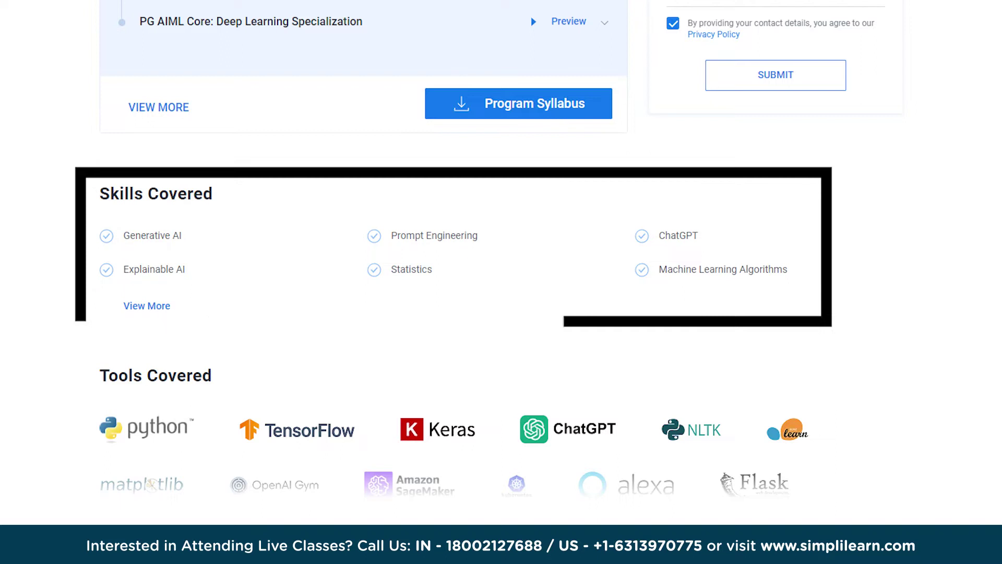
pyautogui.scroll(-2, 501, 261)
pyautogui.scroll(-2, 501, 261)
pyautogui.scroll(-2, 500, 261)
pyautogui.scroll(-2, 501, 261)
pyautogui.scroll(-2, 501, 261)
pyautogui.scroll(-2, 501, 261)
pyautogui.scroll(-2, 501, 261)
pyautogui.scroll(-2, 501, 261)
pyautogui.scroll(-2, 501, 261)
pyautogui.scroll(-2, 501, 261)
pyautogui.scroll(-2, 501, 261)
pyautogui.scroll(-2, 501, 261)
pyautogui.scroll(-2, 501, 261)
pyautogui.scroll(-2, 501, 261)
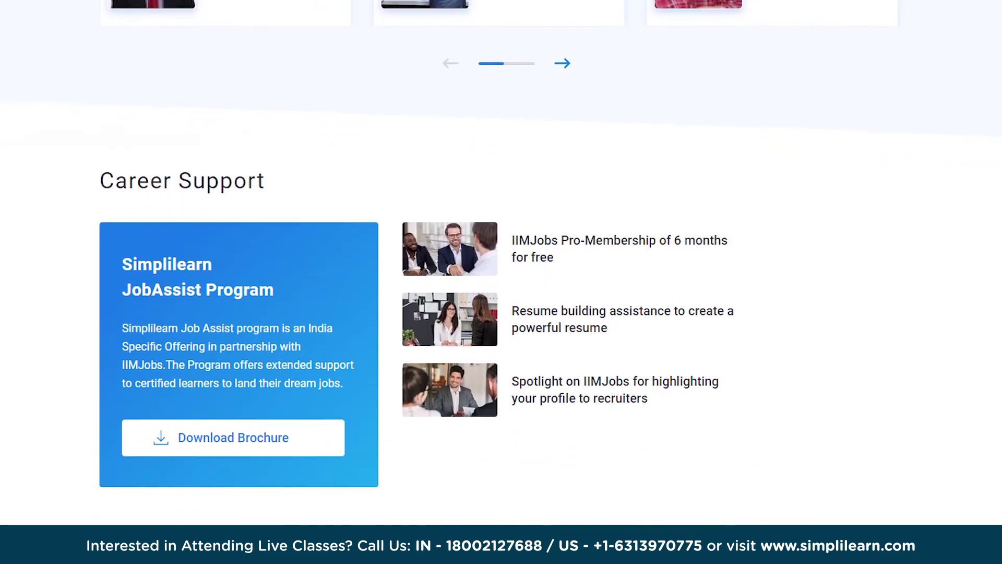
pyautogui.scroll(-2, 501, 261)
pyautogui.scroll(-2, 500, 261)
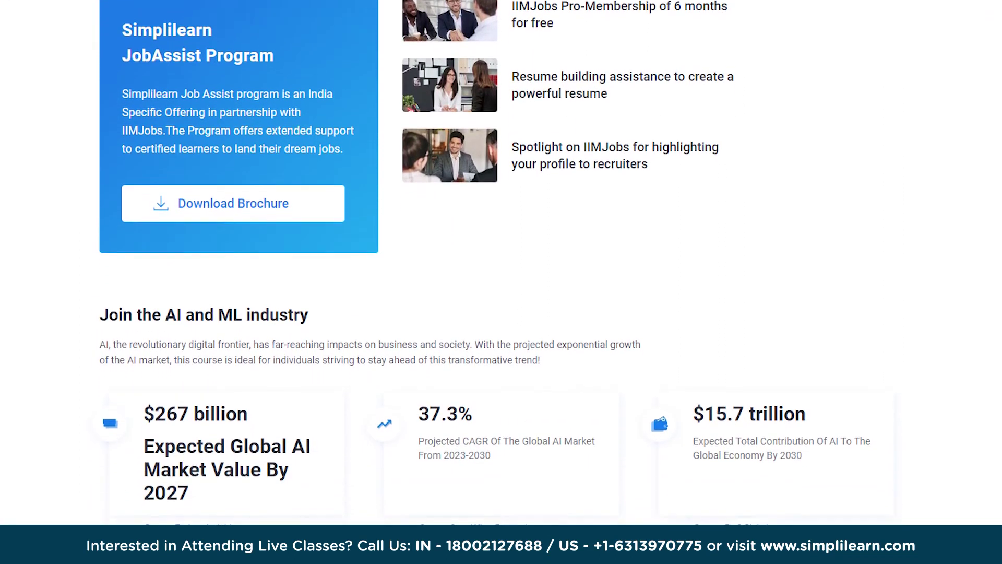
pyautogui.scroll(-2, 501, 260)
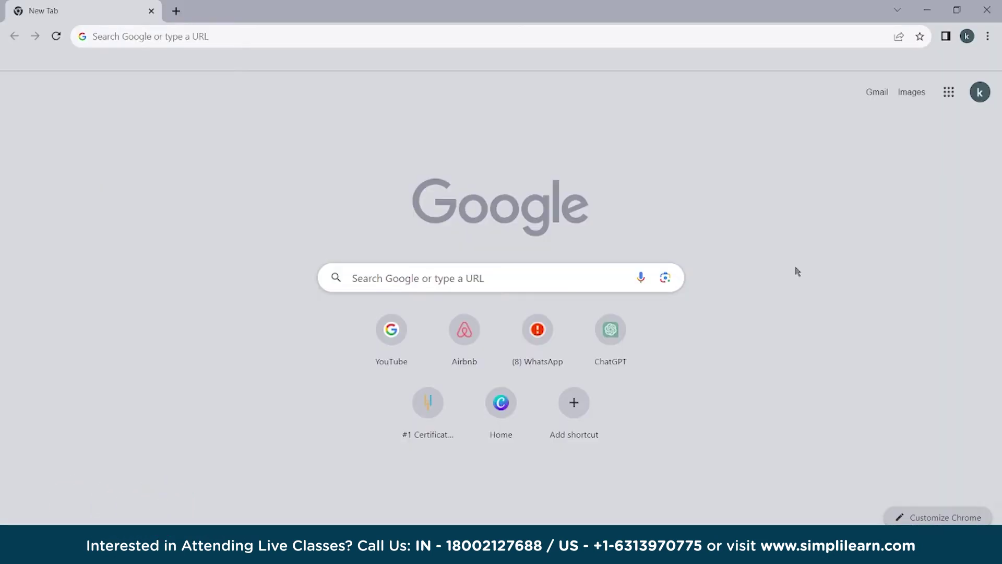
# - Search Google for 'flair ai'
pyautogui.click(189, 41)
pyautogui.write('flair ai')
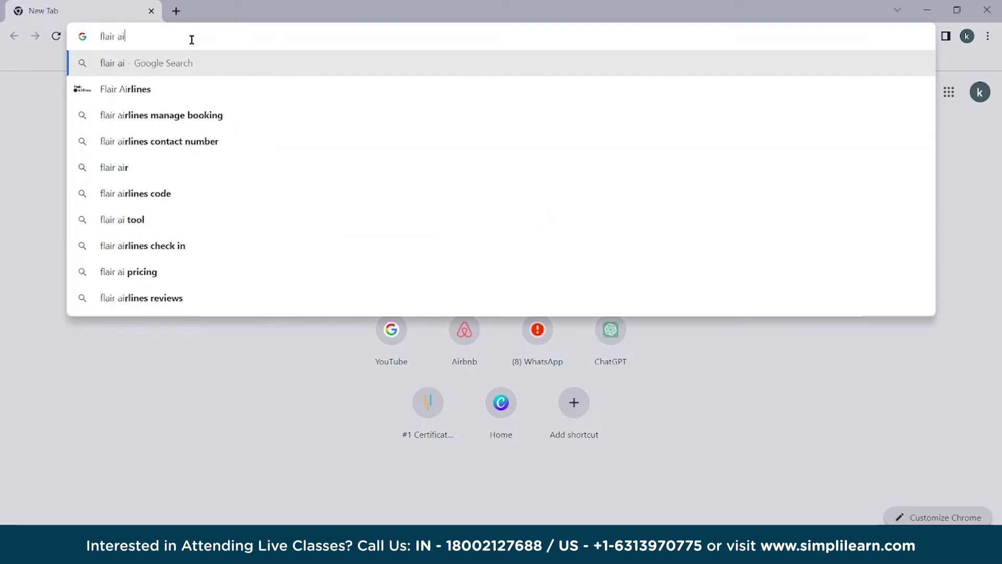
pyautogui.press('Return')
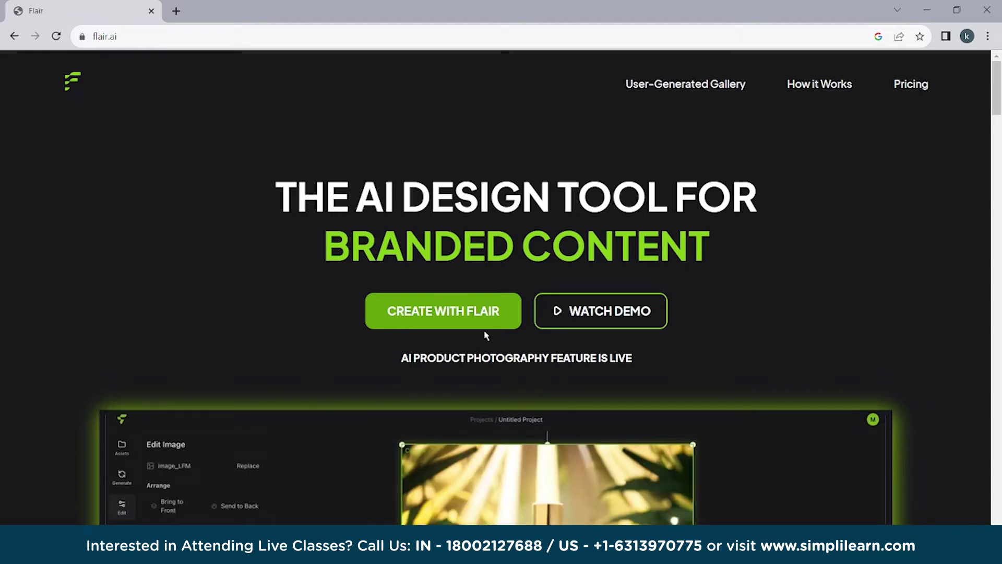
# - Watch the flair.ai home page demo, then load the Flair app at app.flair.ai
pyautogui.scroll(-3, 486, 334)
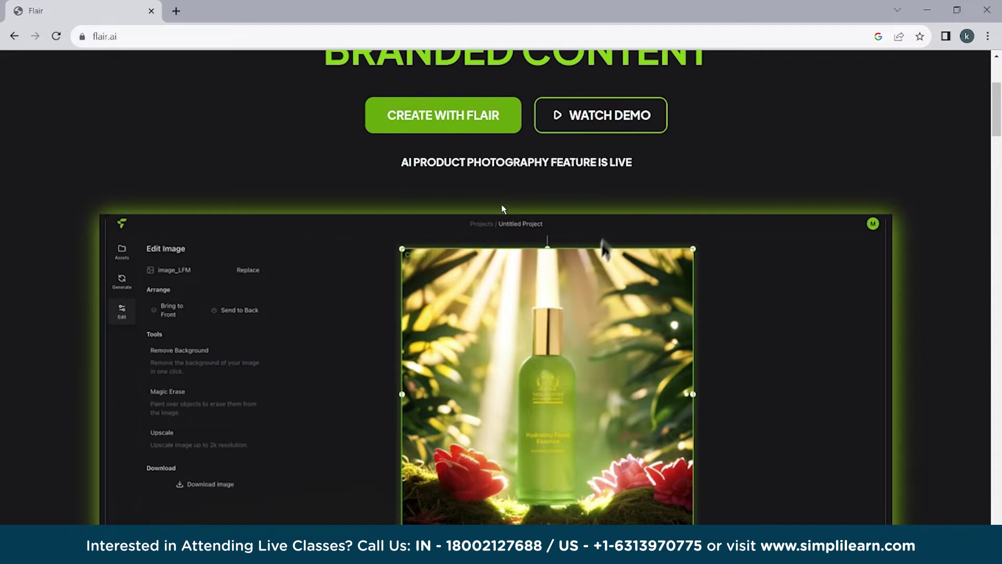
pyautogui.scroll(-1, 730, 350)
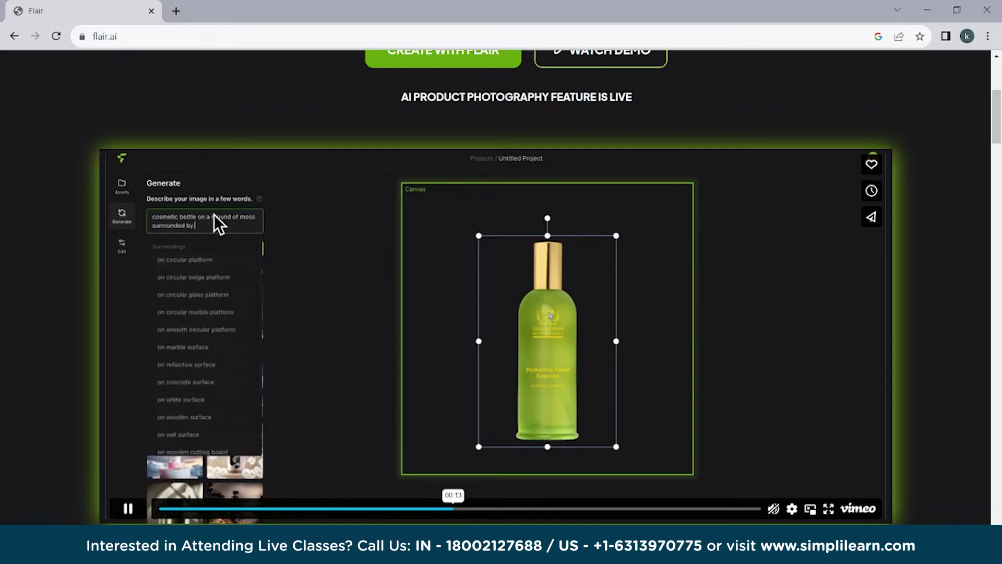
pyautogui.scroll(4, 455, 268)
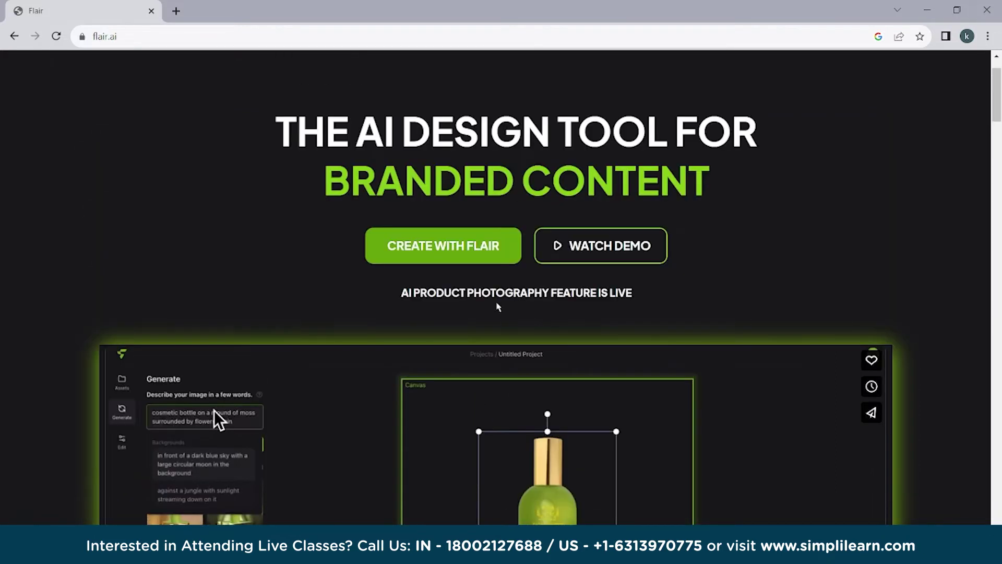
pyautogui.scroll(-8, 419, 261)
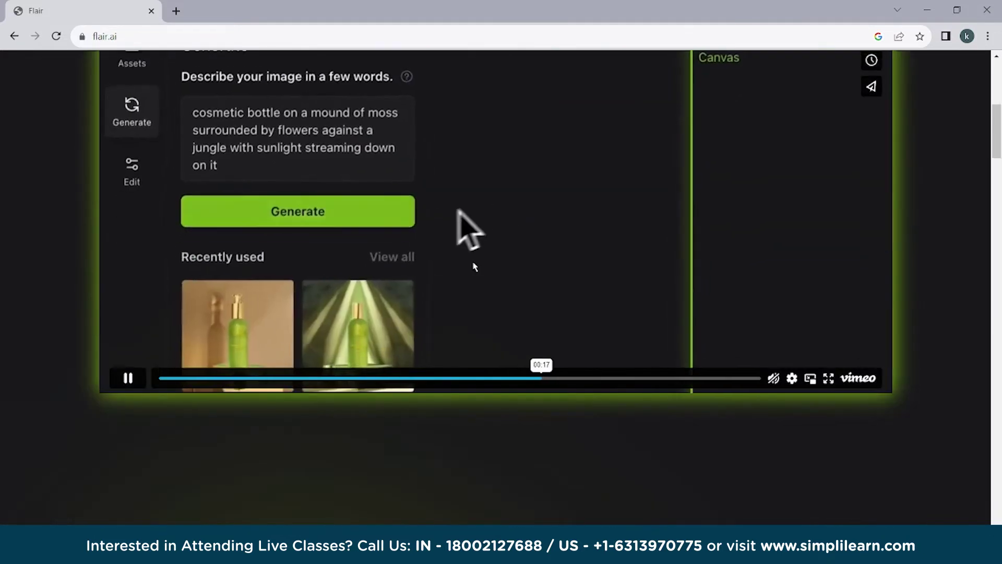
pyautogui.scroll(3, 473, 266)
pyautogui.scroll(-1, 474, 266)
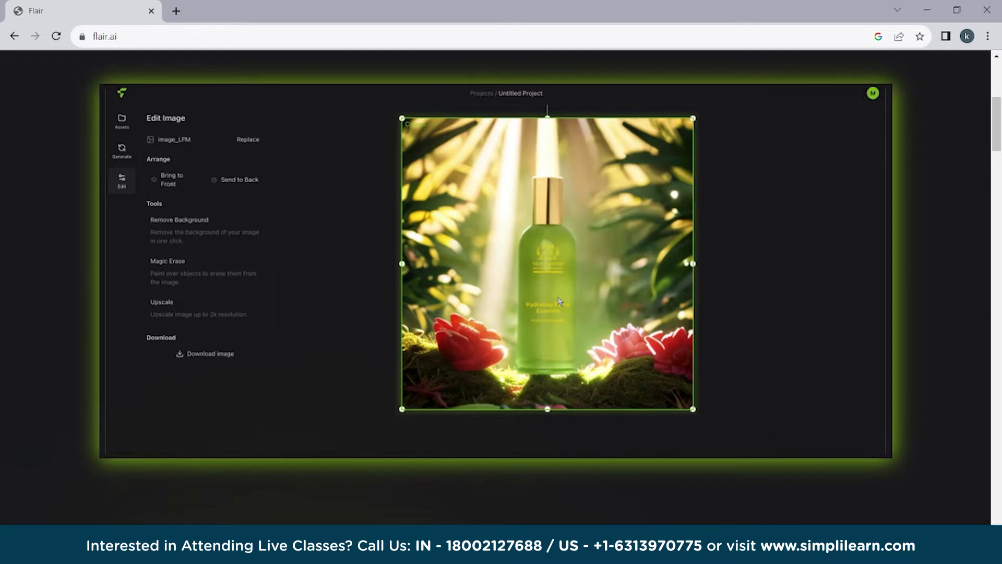
pyautogui.press('F5')
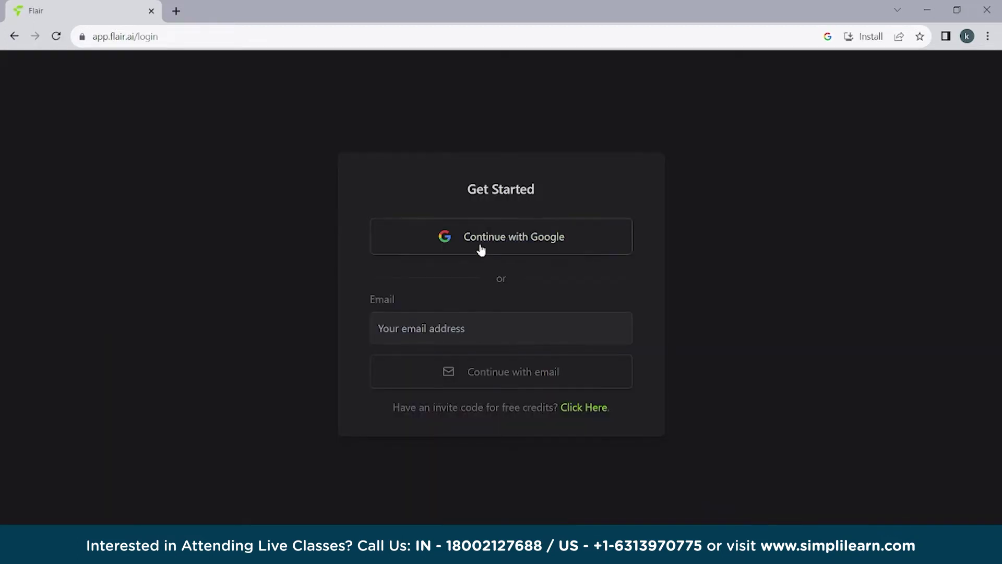
# - Sign in with Google and drop the red Starbucks cup into the new project's product area
pyautogui.click(482, 251)
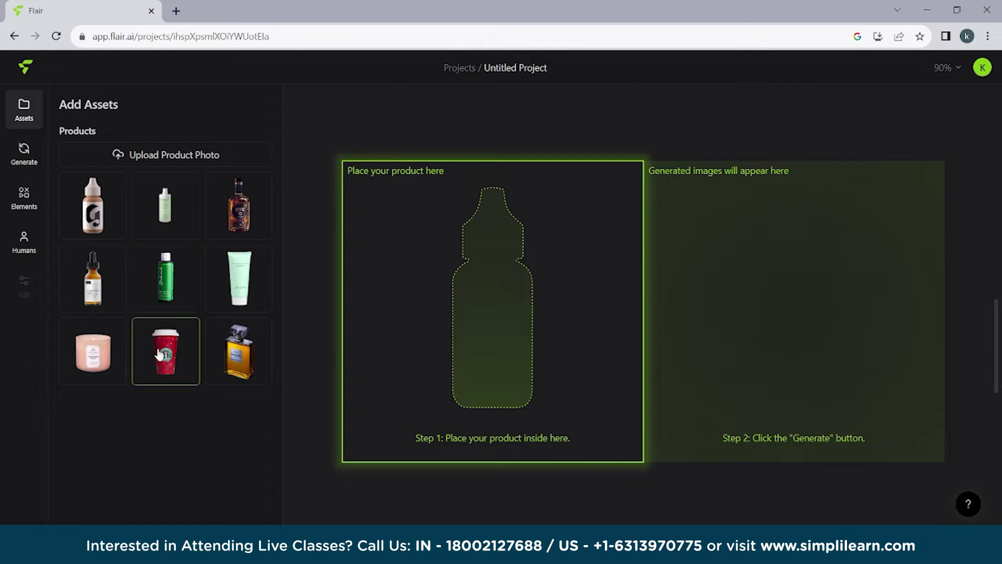
pyautogui.moveTo(162, 352); pyautogui.dragTo(565, 323)
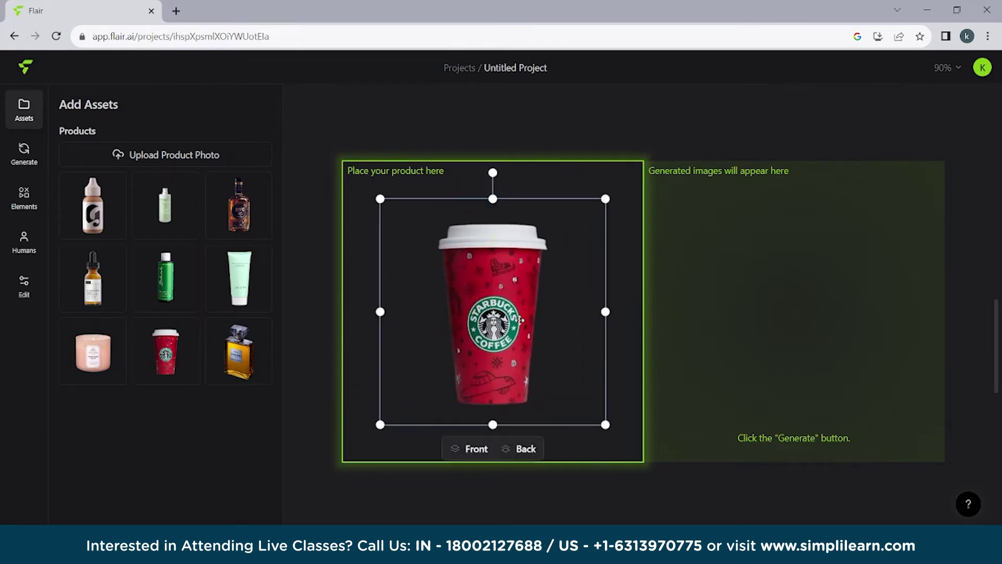
pyautogui.click(462, 511)
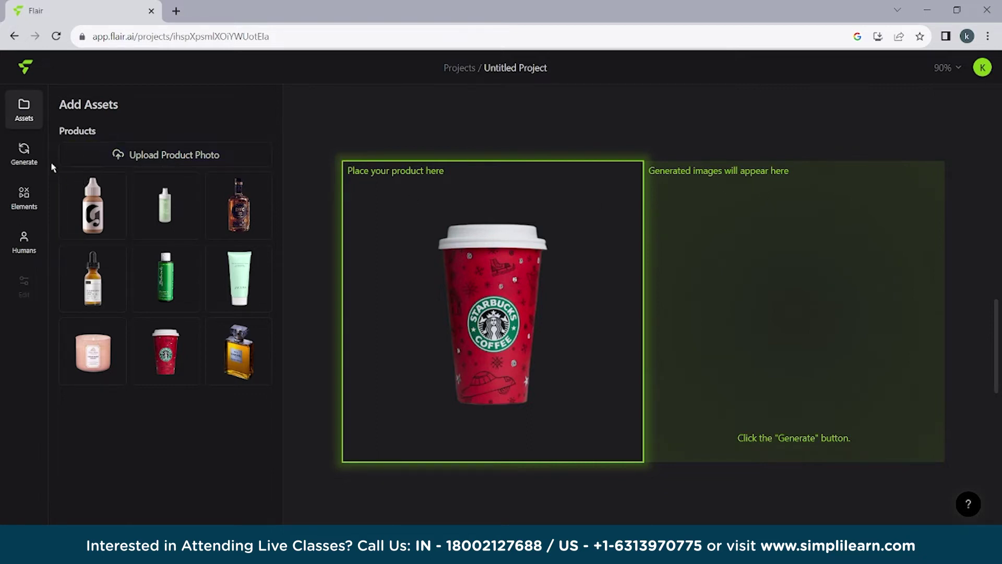
# - Generate a photoshoot of the cup from the template with a rock among trees, a canyon and a river
pyautogui.click(24, 154)
pyautogui.scroll(-4, 150, 347)
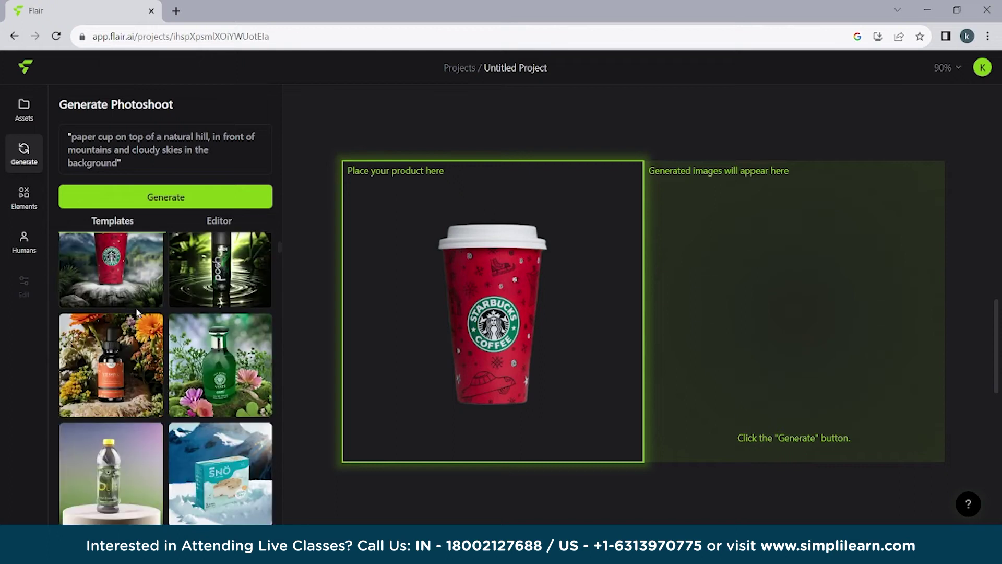
pyautogui.scroll(1, 126, 339)
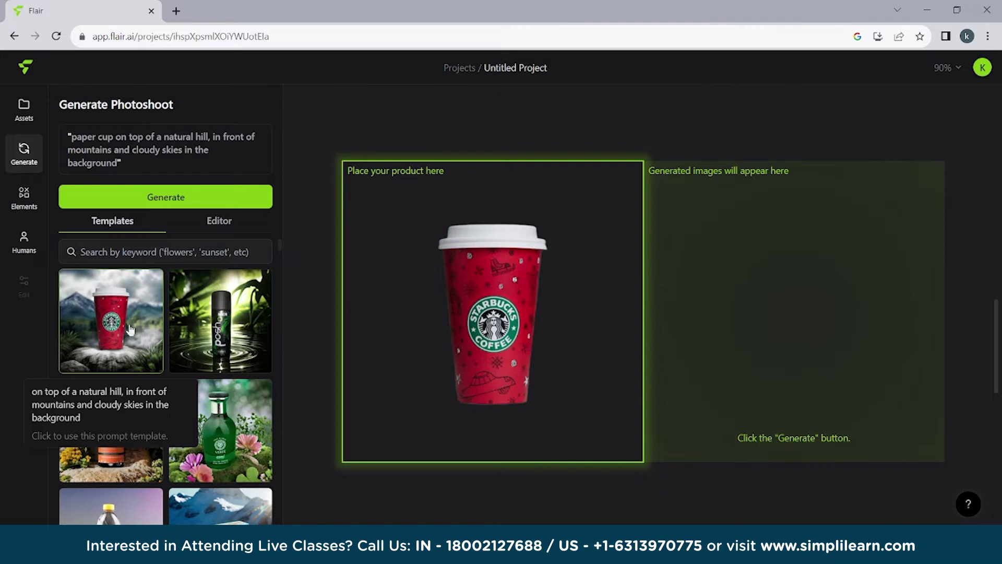
pyautogui.scroll(-2, 204, 470)
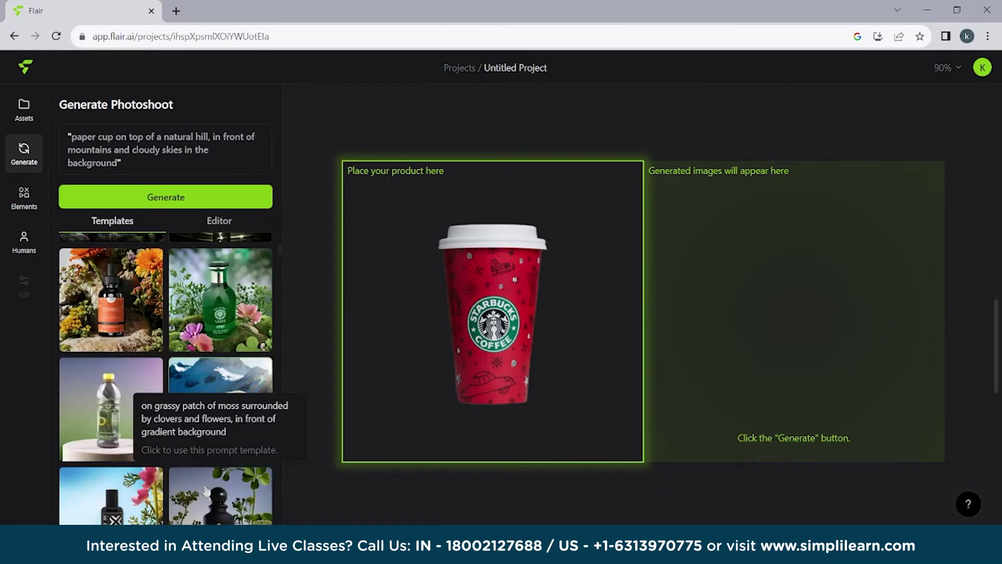
pyautogui.scroll(-1, 204, 488)
pyautogui.scroll(-2, 191, 472)
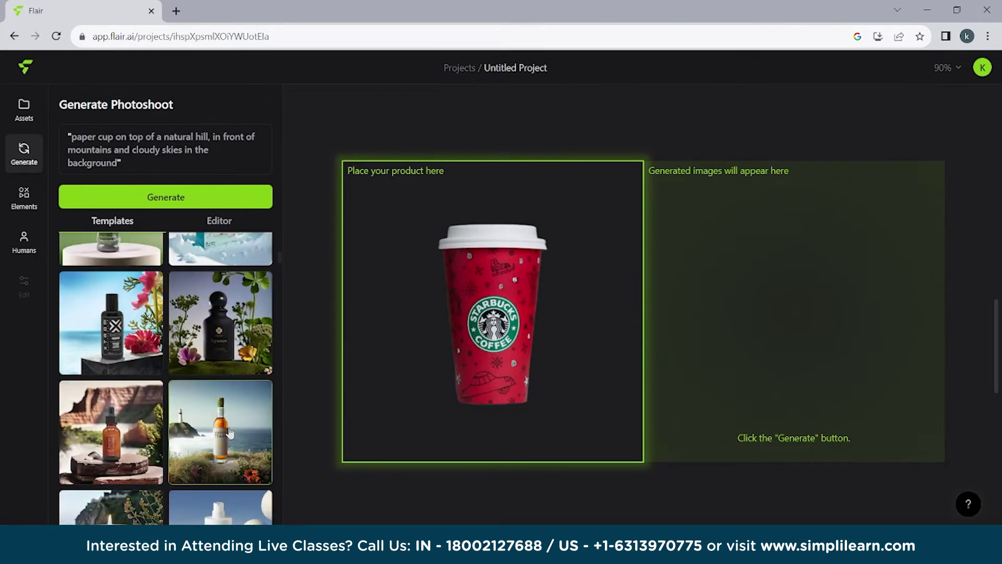
pyautogui.scroll(-2, 228, 445)
pyautogui.click(120, 329)
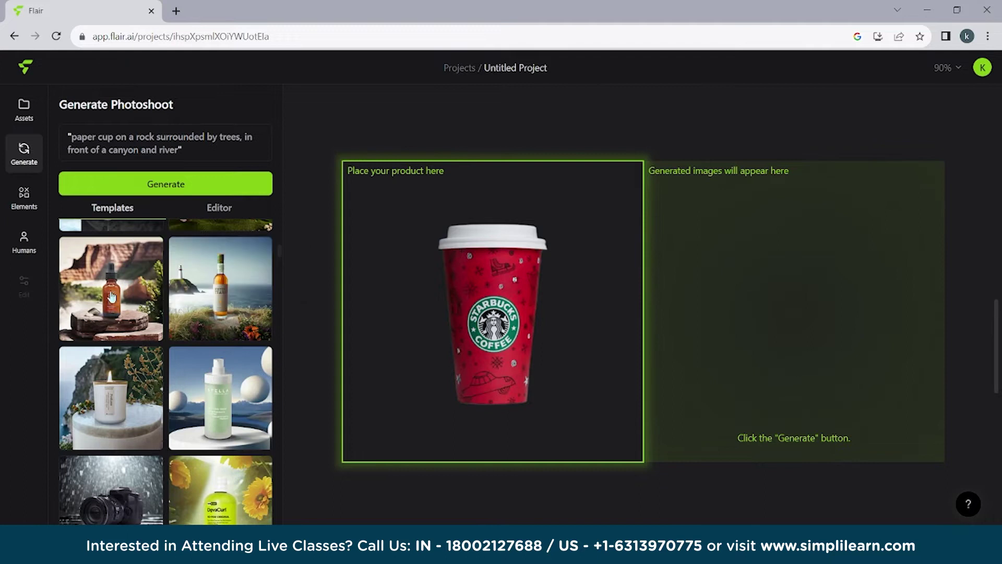
pyautogui.click(208, 176)
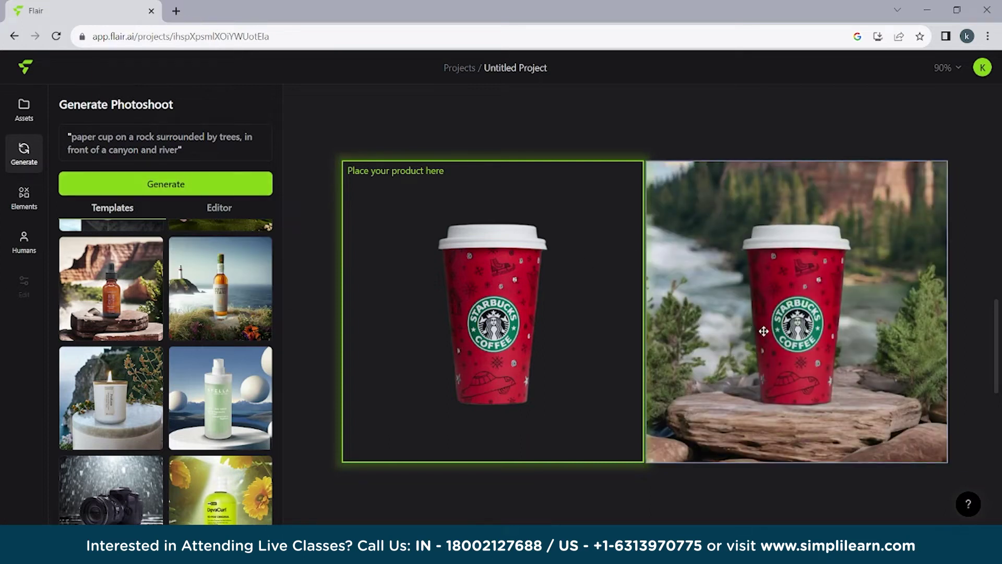
# - Select the generated canyon photo and zoom in to inspect it up close
pyautogui.moveTo(776, 331); pyautogui.dragTo(812, 328)
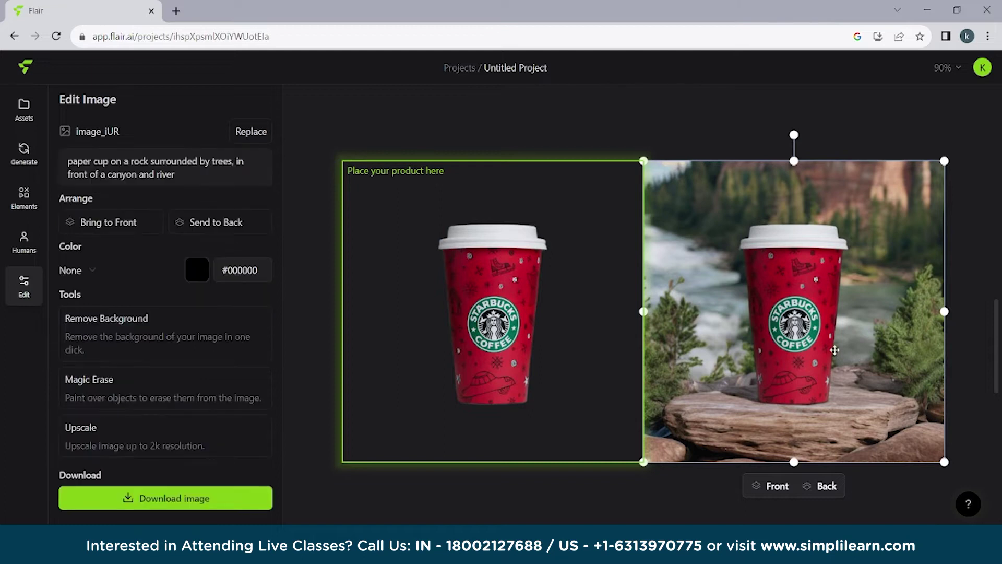
pyautogui.scroll(4, 838, 353)
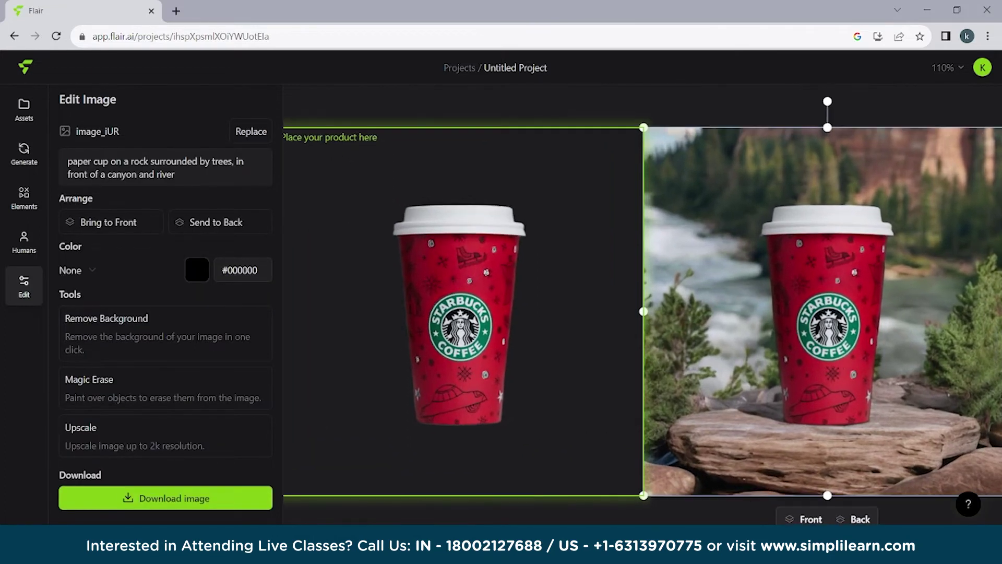
pyautogui.hscroll(4, 641, 310)
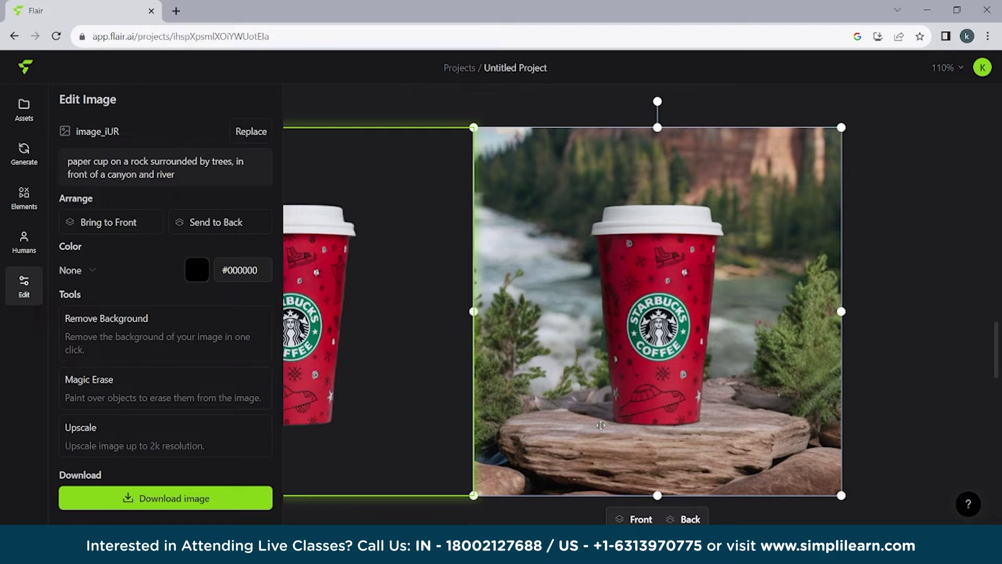
pyautogui.scroll(-5, 796, 362)
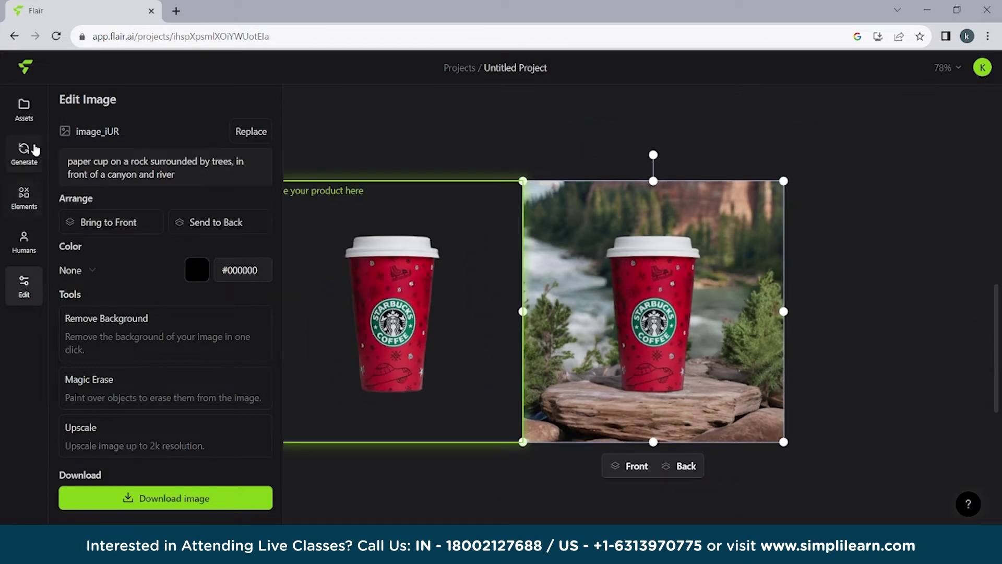
# - Return to the Generate panel and browse the photoshoot templates
pyautogui.click(24, 152)
pyautogui.scroll(-5, 191, 343)
pyautogui.scroll(-5, 164, 399)
# - Generate a photoshoot from the rainy wet-surface spotlight template
pyautogui.scroll(2, 131, 339)
pyautogui.click(131, 339)
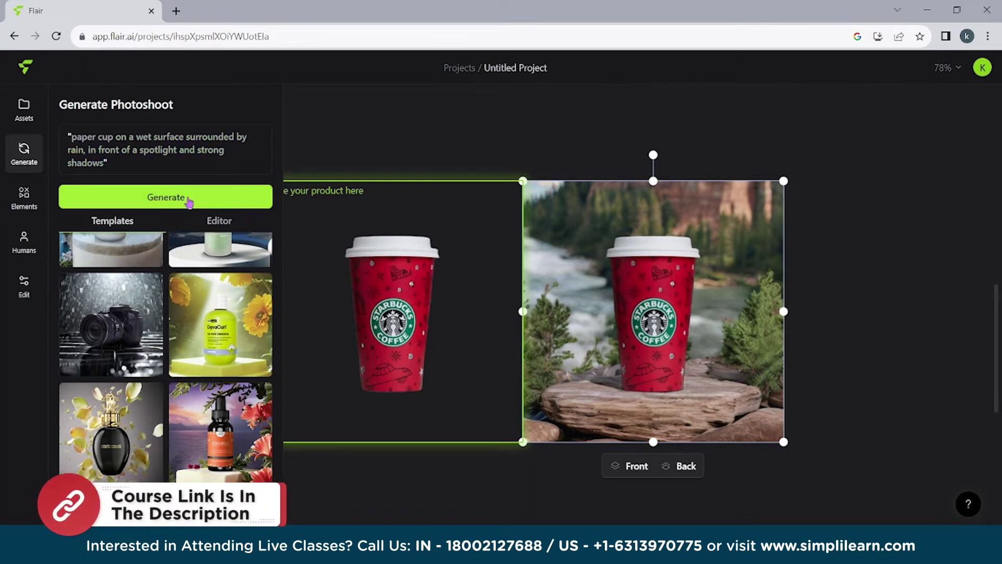
pyautogui.moveTo(105, 164); pyautogui.dragTo(67, 130)
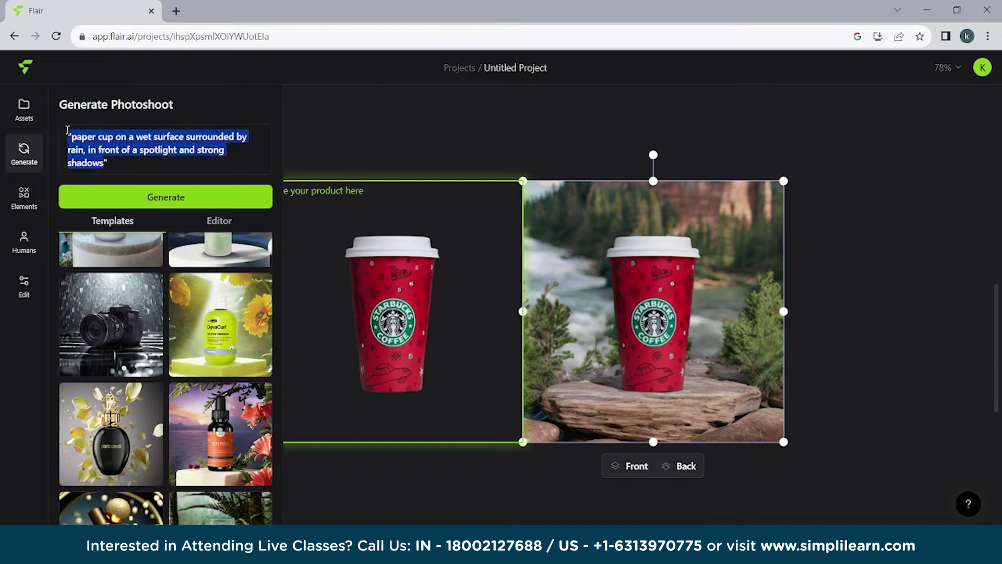
pyautogui.click(151, 197)
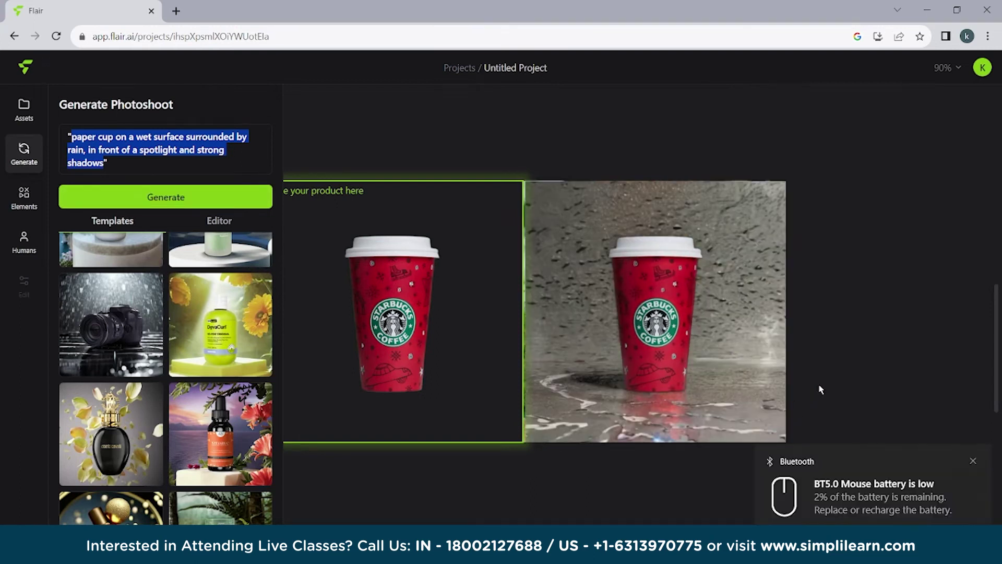
# - Dismiss the low-battery notification and highlight 'surrounded by rain' in the prompt
pyautogui.click(973, 460)
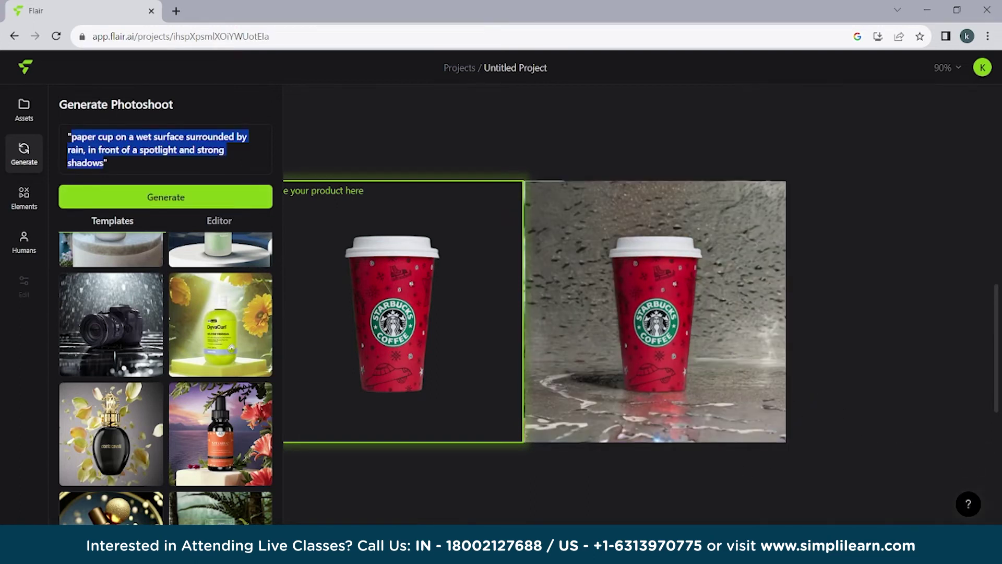
pyautogui.click(736, 485)
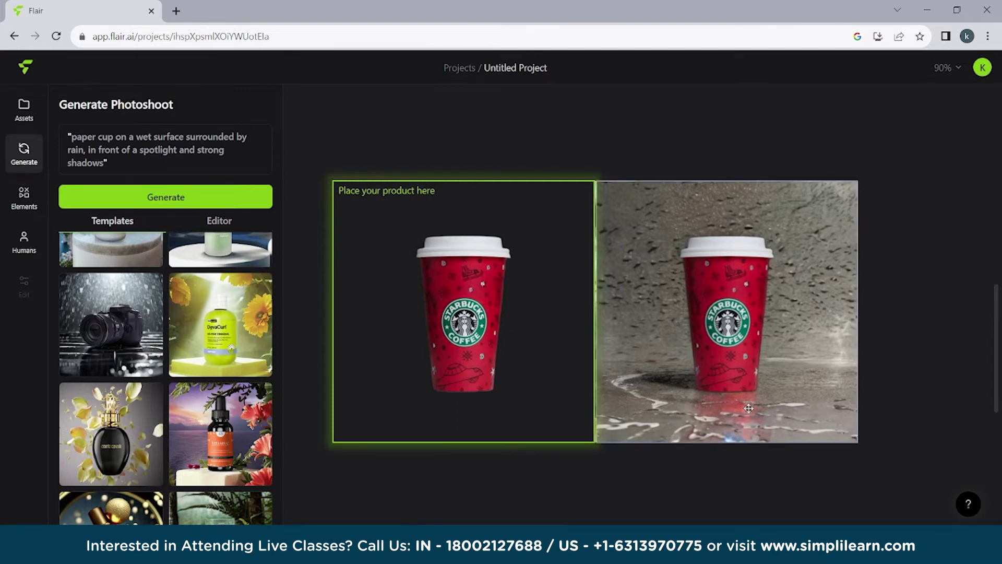
pyautogui.scroll(2, 748, 408)
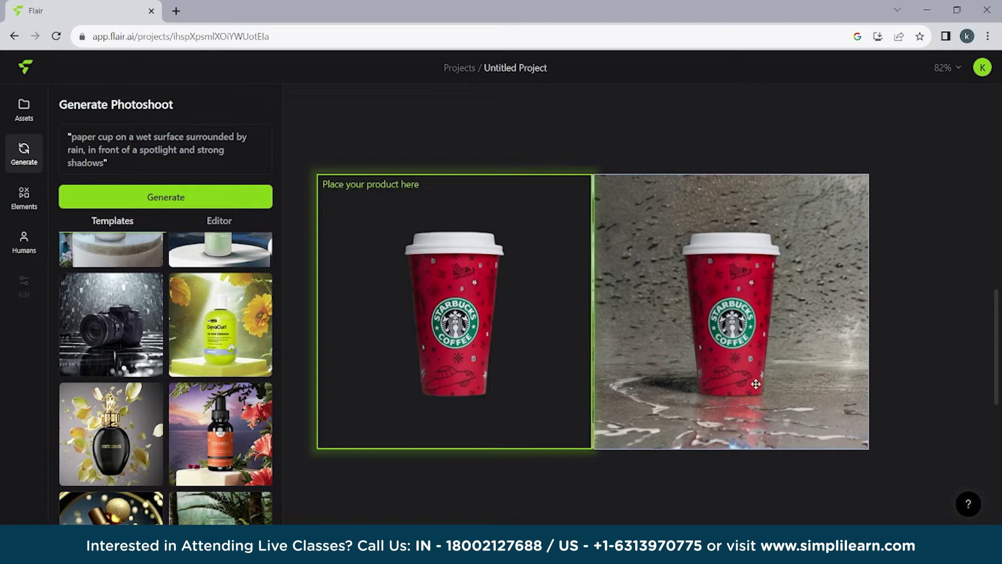
pyautogui.moveTo(186, 137); pyautogui.dragTo(85, 150)
# - Add the open-palm hand model from Elements > Humans to the canvas
pyautogui.scroll(-4, 485, 467)
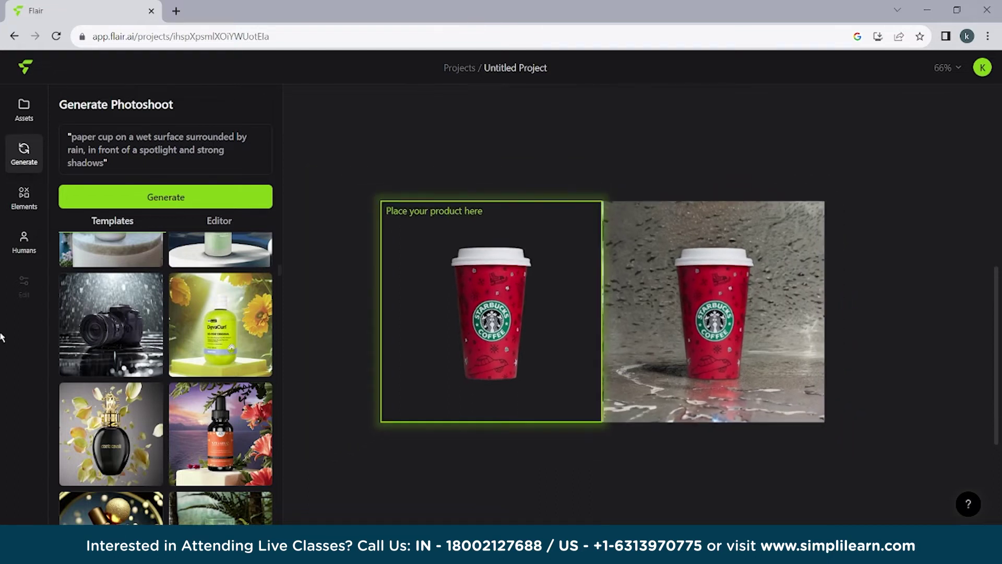
pyautogui.scroll(5, 110, 334)
pyautogui.click(24, 198)
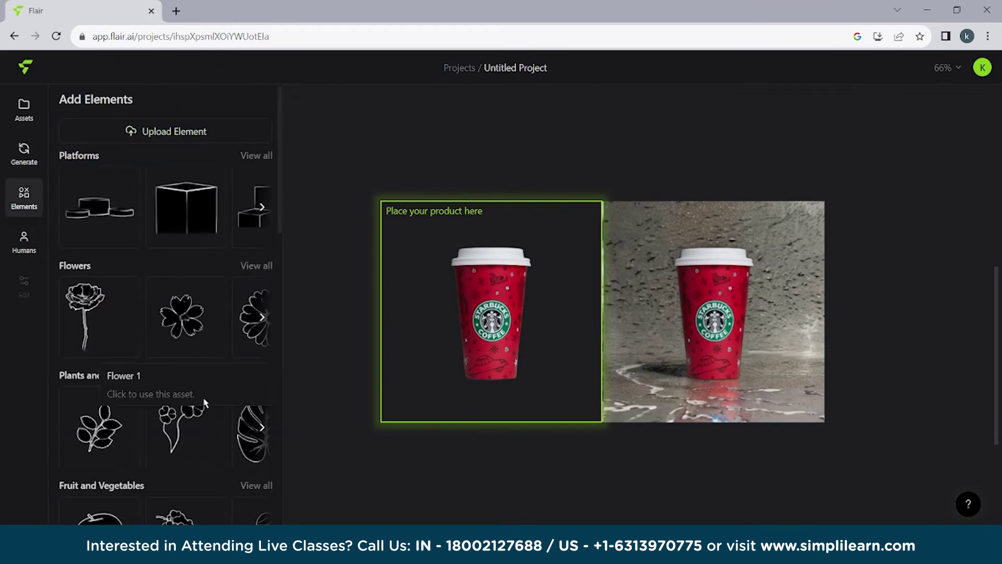
pyautogui.scroll(-3, 79, 219)
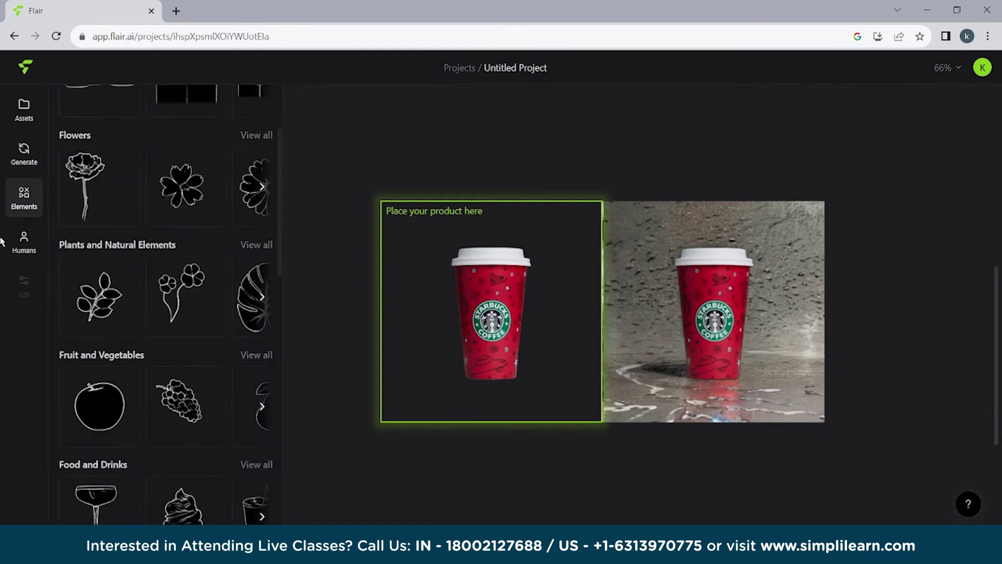
pyautogui.click(24, 241)
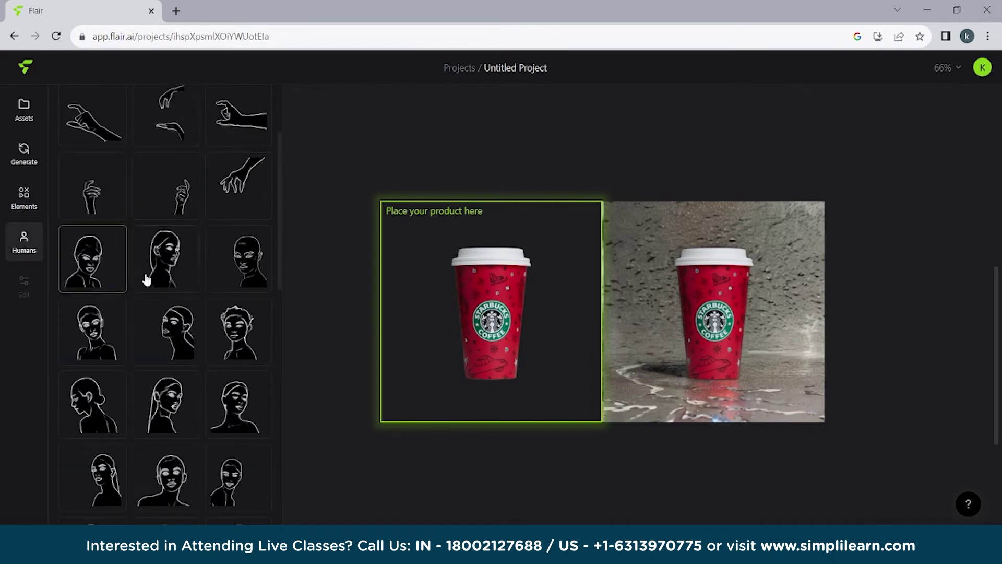
pyautogui.scroll(3, 146, 284)
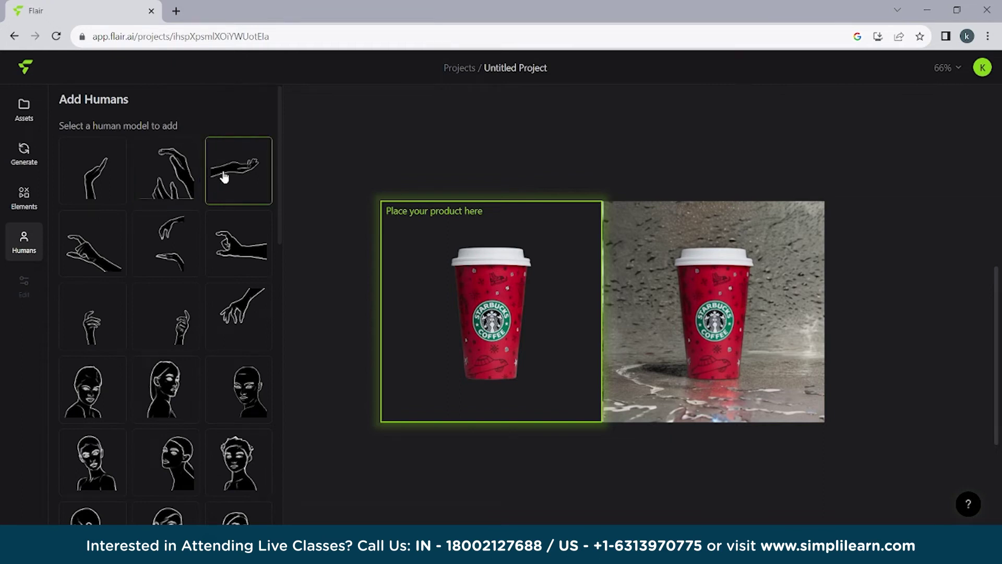
pyautogui.click(223, 185)
# - Move the hand under the cup, bring the cup to front, then delete the hand
pyautogui.moveTo(593, 256); pyautogui.dragTo(480, 394)
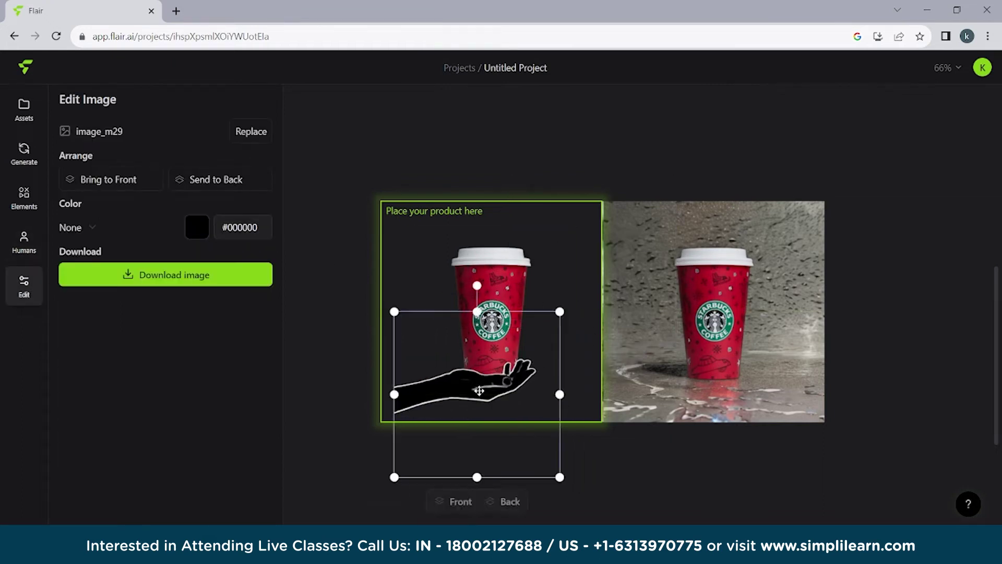
pyautogui.click(485, 359)
pyautogui.click(472, 425)
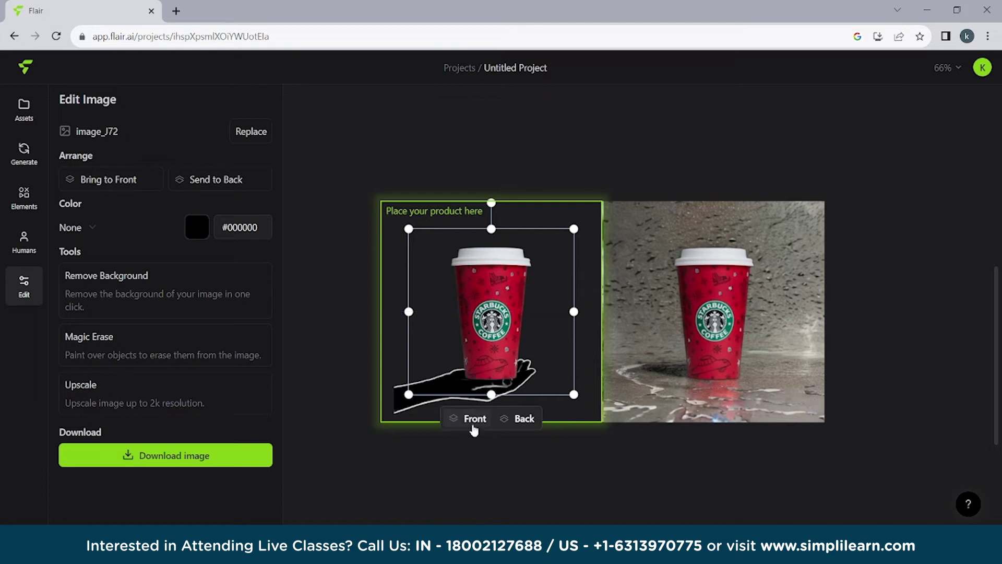
pyautogui.click(632, 520)
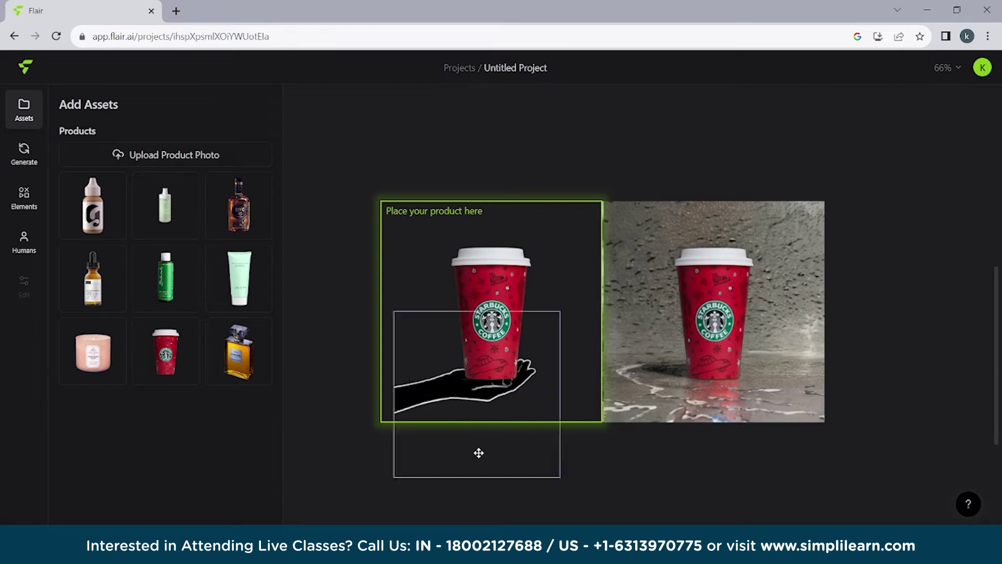
pyautogui.click(398, 399)
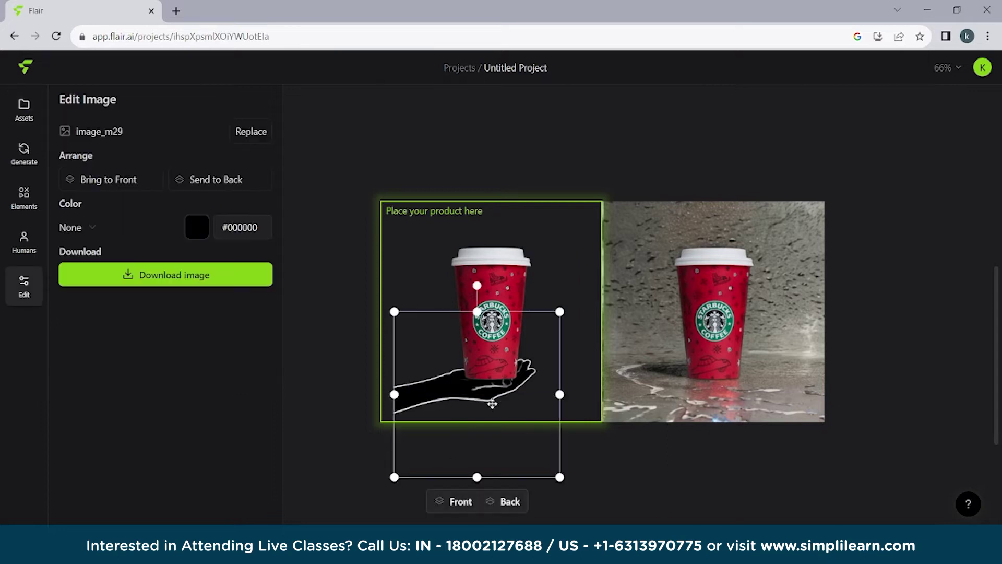
pyautogui.press('Delete')
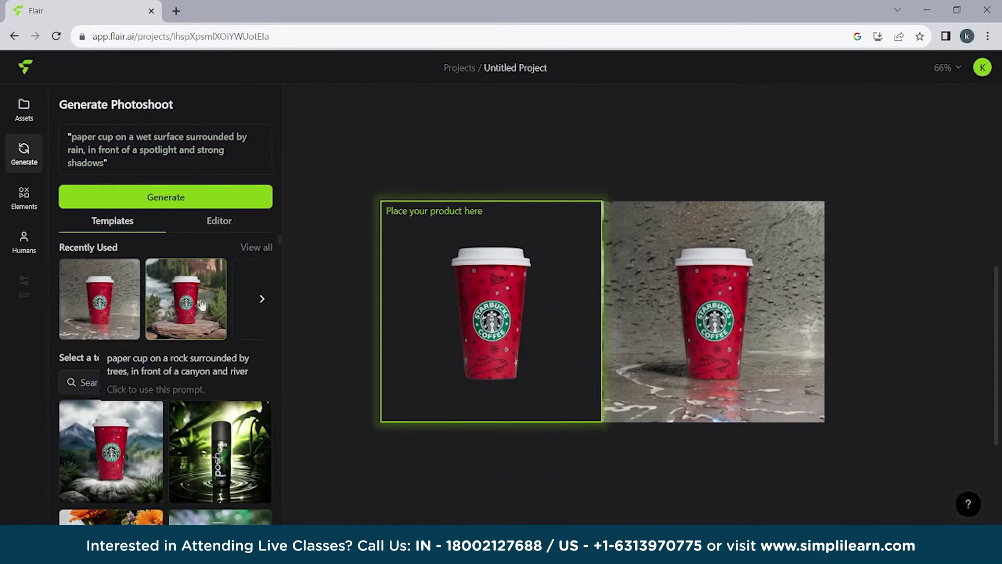
# - Swap the Starbucks cup for the Chanel perfume bottle in the product box
pyautogui.click(24, 110)
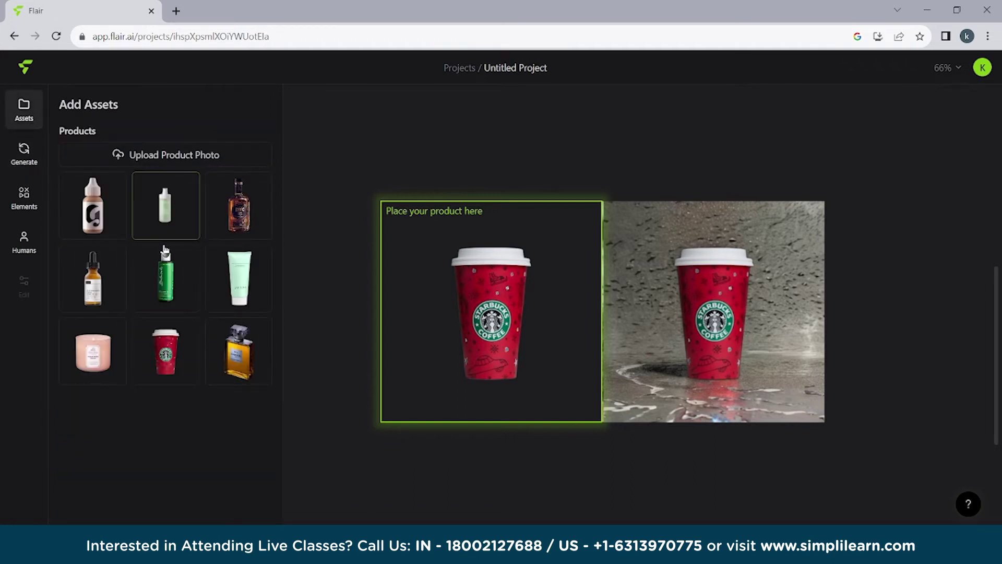
pyautogui.click(251, 350)
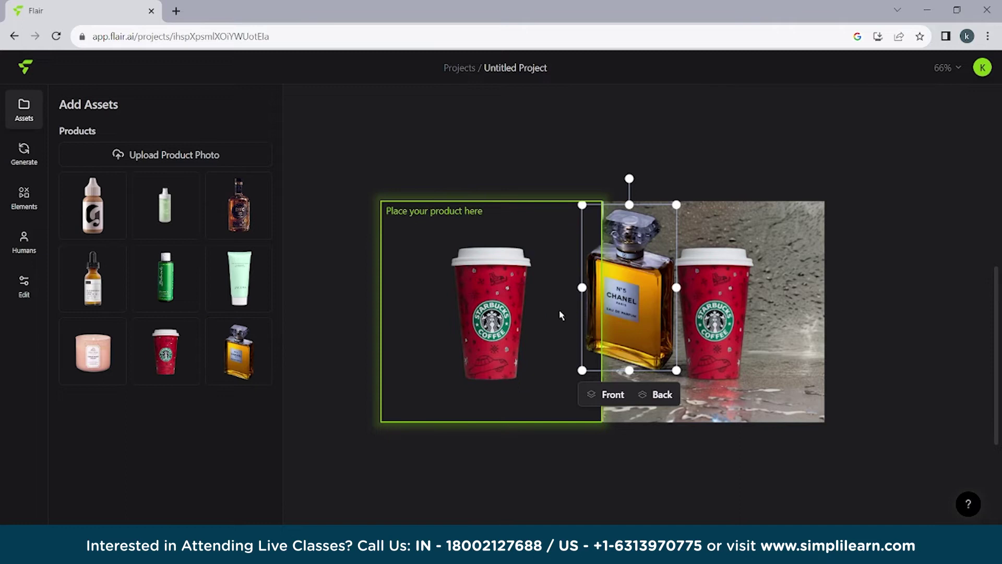
pyautogui.click(513, 315)
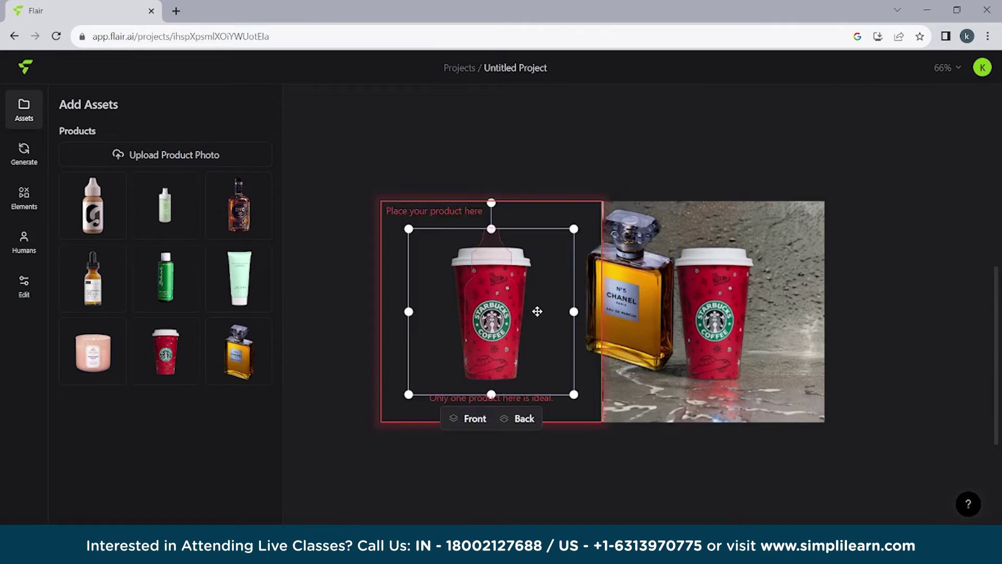
pyautogui.press('Delete')
pyautogui.moveTo(652, 323); pyautogui.dragTo(527, 334)
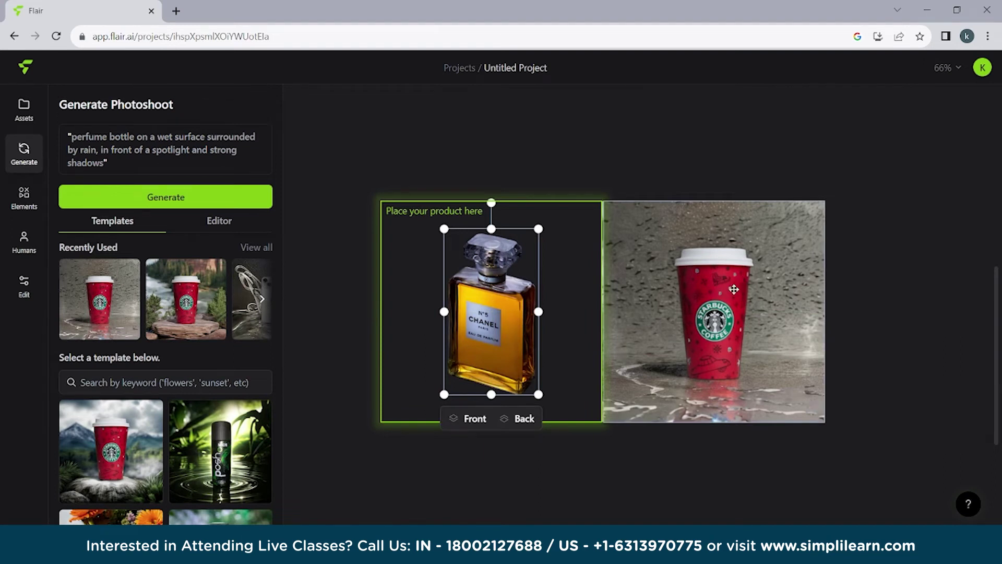
# - Delete the generated rainy and nature cup images
pyautogui.moveTo(750, 316); pyautogui.dragTo(788, 319)
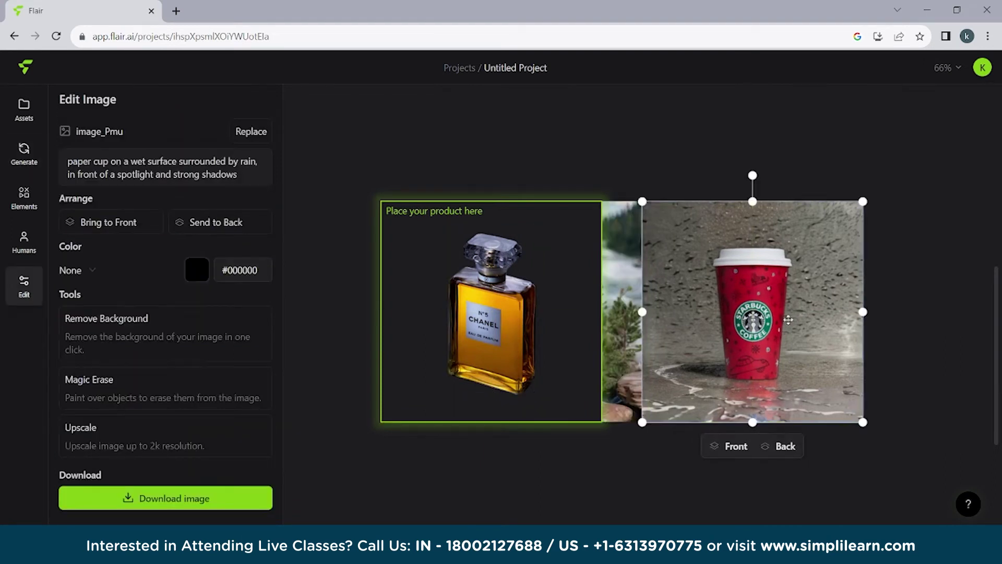
pyautogui.press('Delete')
pyautogui.click(750, 352)
pyautogui.press('Delete')
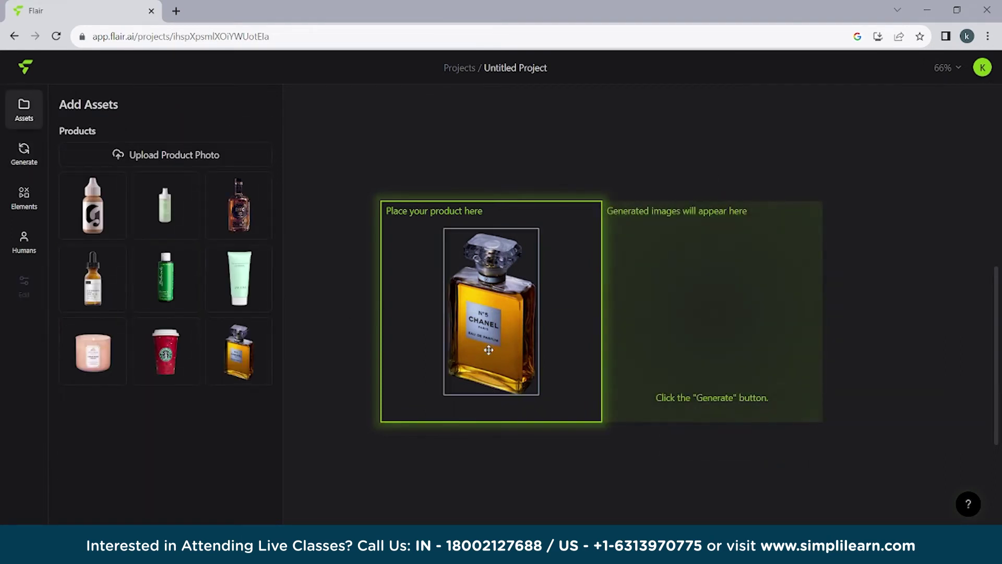
# - Switch the prompt to form editing and set the placement to 'on a wooden surface'
pyautogui.click(24, 156)
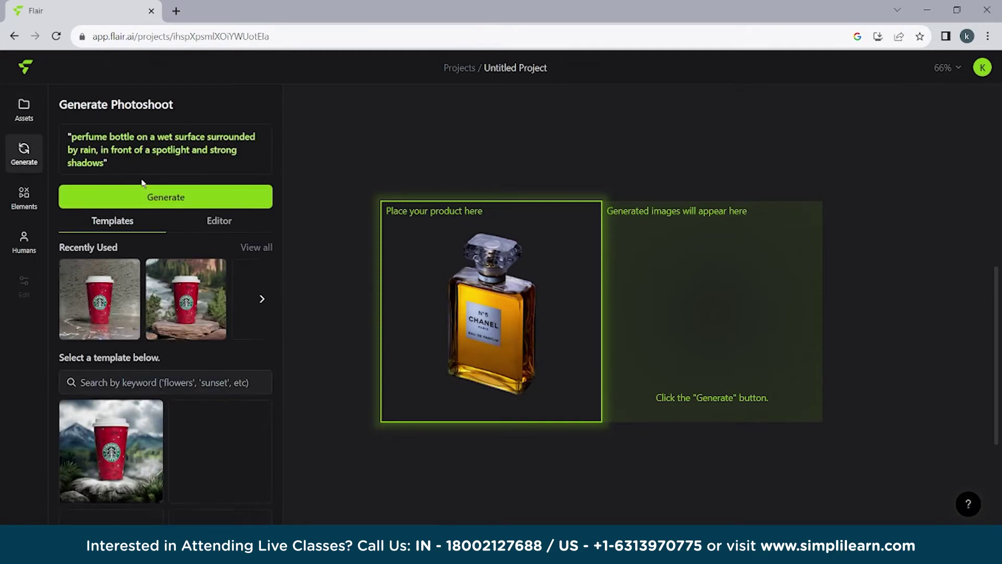
pyautogui.scroll(-6, 178, 240)
pyautogui.scroll(5, 180, 241)
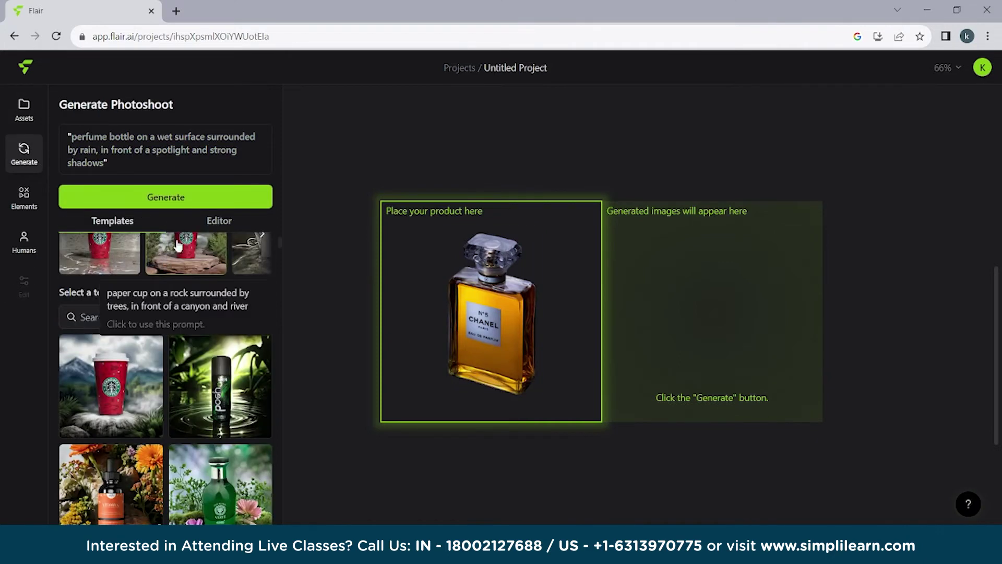
pyautogui.click(218, 220)
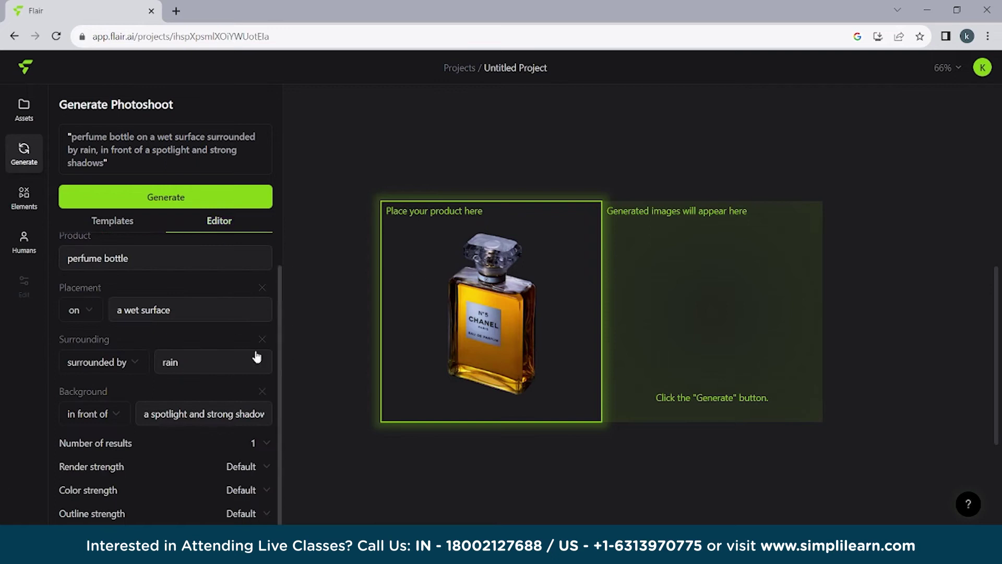
pyautogui.scroll(1, 152, 261)
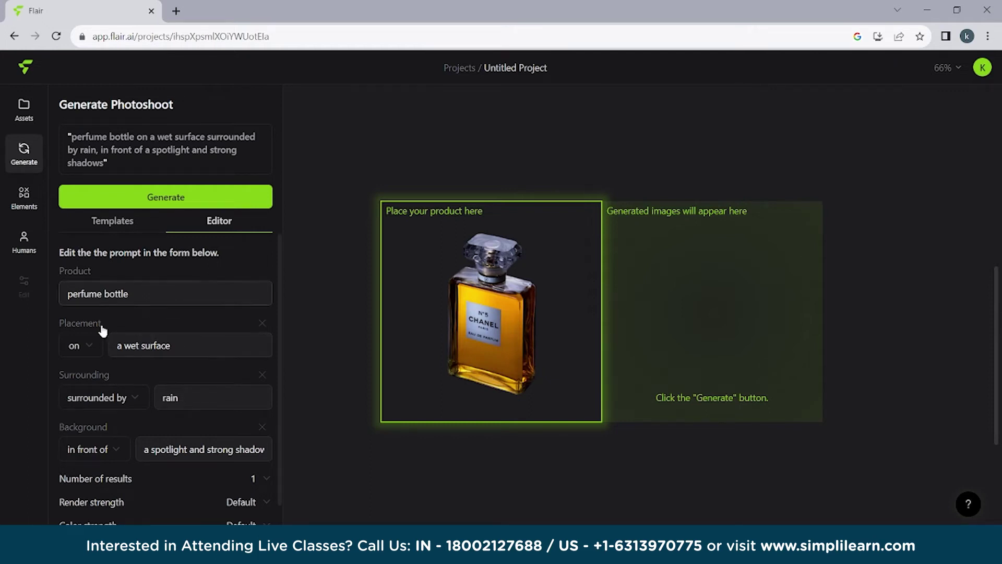
pyautogui.click(176, 350)
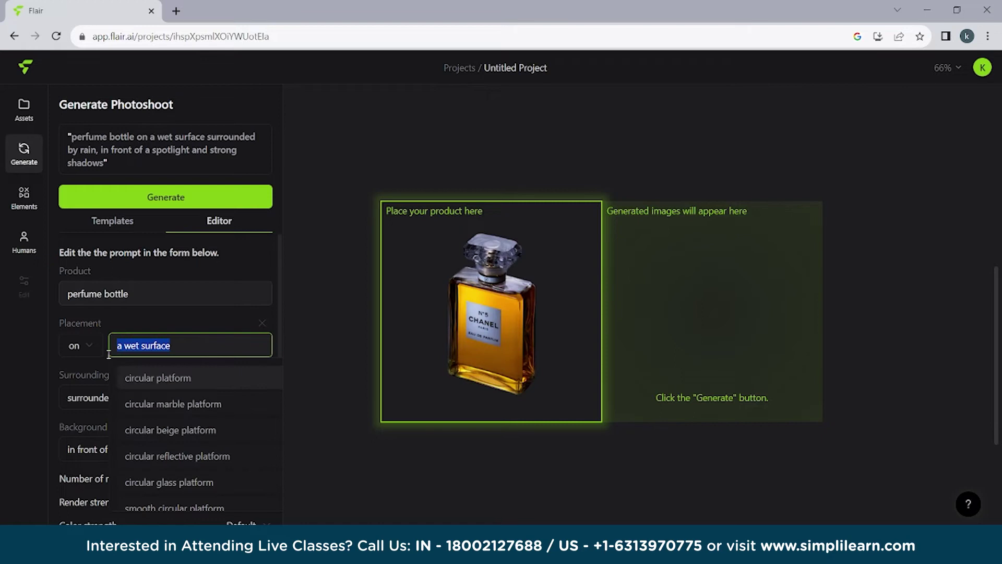
pyautogui.write('on a')
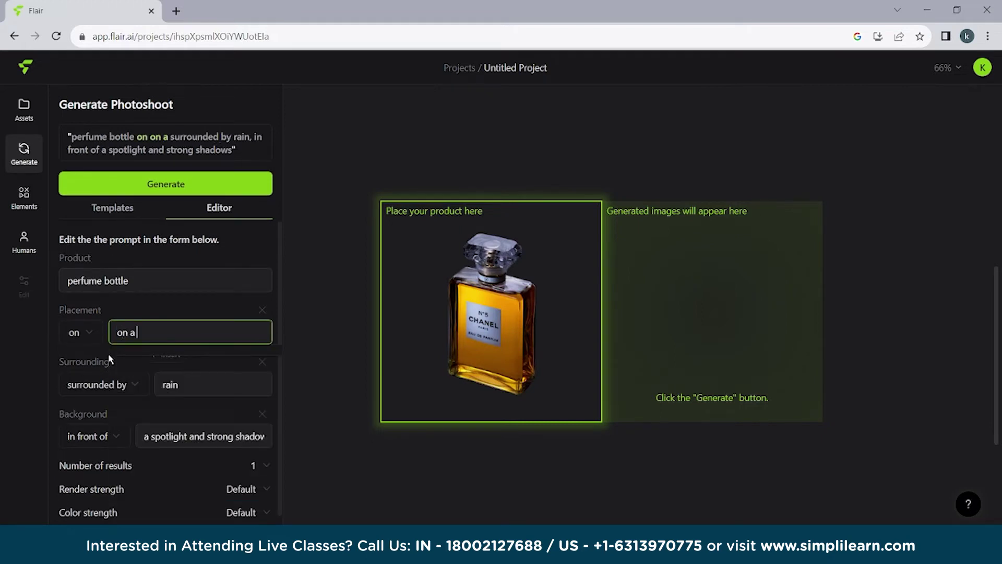
pyautogui.press('BackSpace')
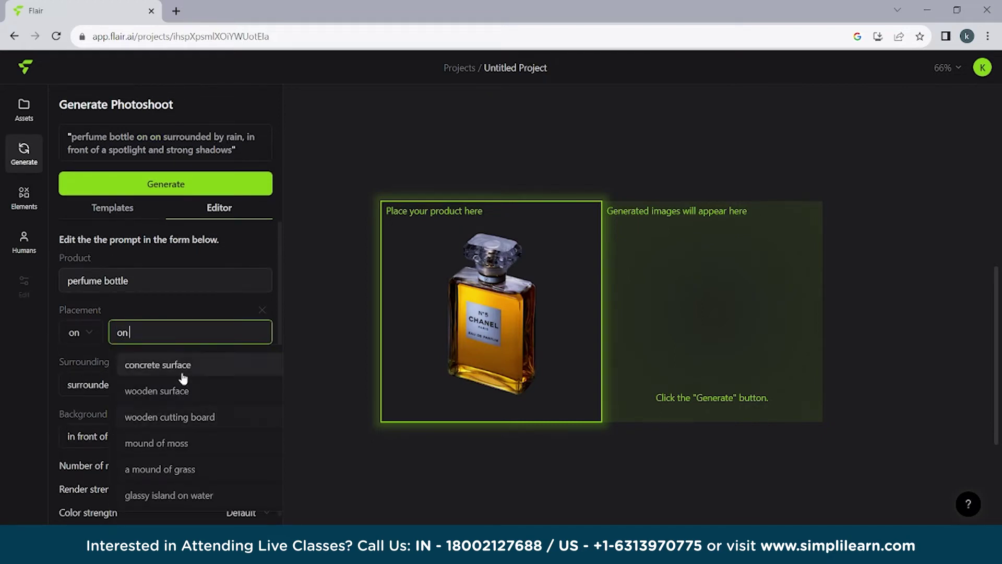
pyautogui.click(178, 396)
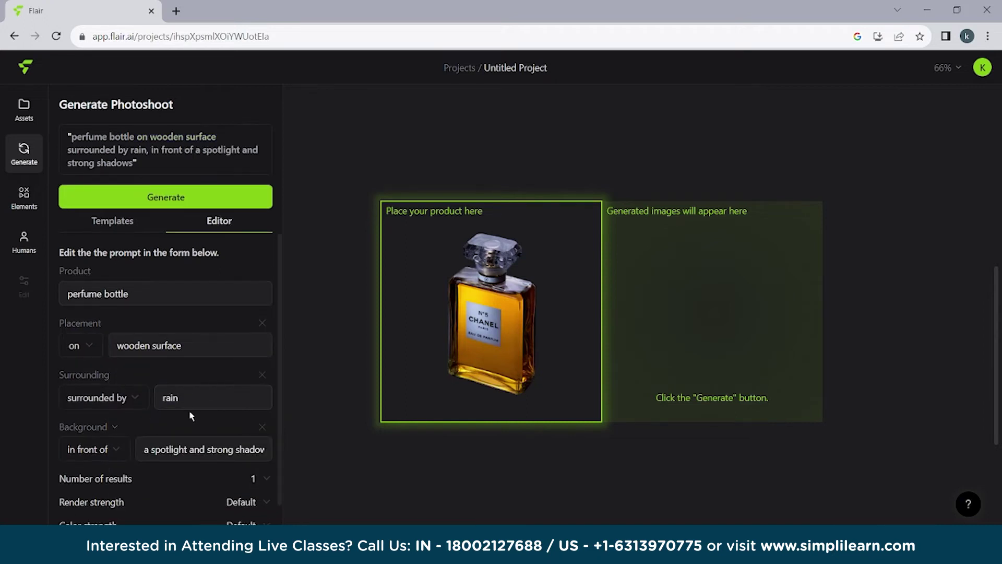
# - Change the prompt's surrounding from rain to flowers
pyautogui.click(134, 398)
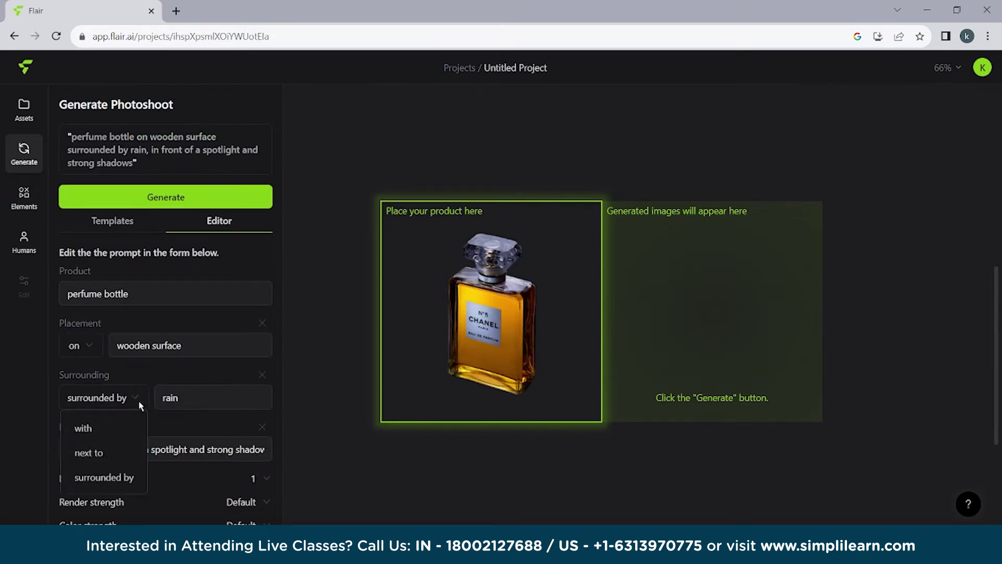
pyautogui.click(188, 400)
pyautogui.moveTo(180, 398); pyautogui.dragTo(164, 398)
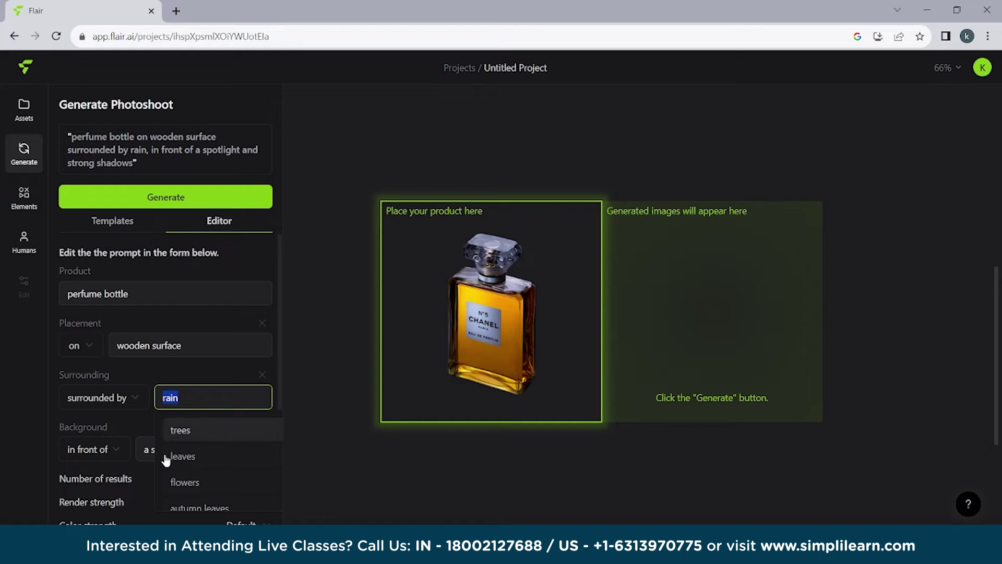
pyautogui.click(185, 484)
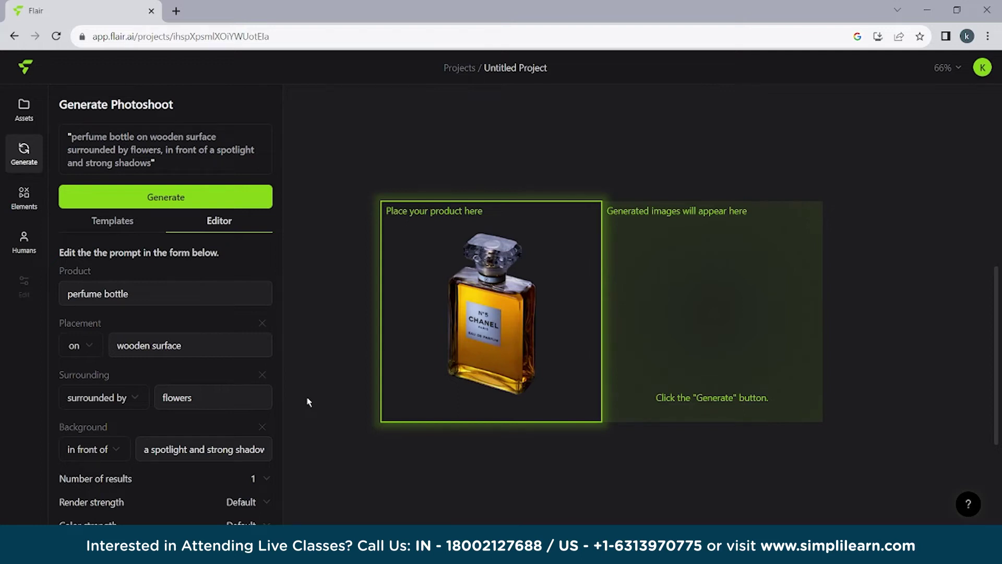
# - Set render, color and outline strength to Extra Strong and generate the photoshoot
pyautogui.scroll(-1, 271, 457)
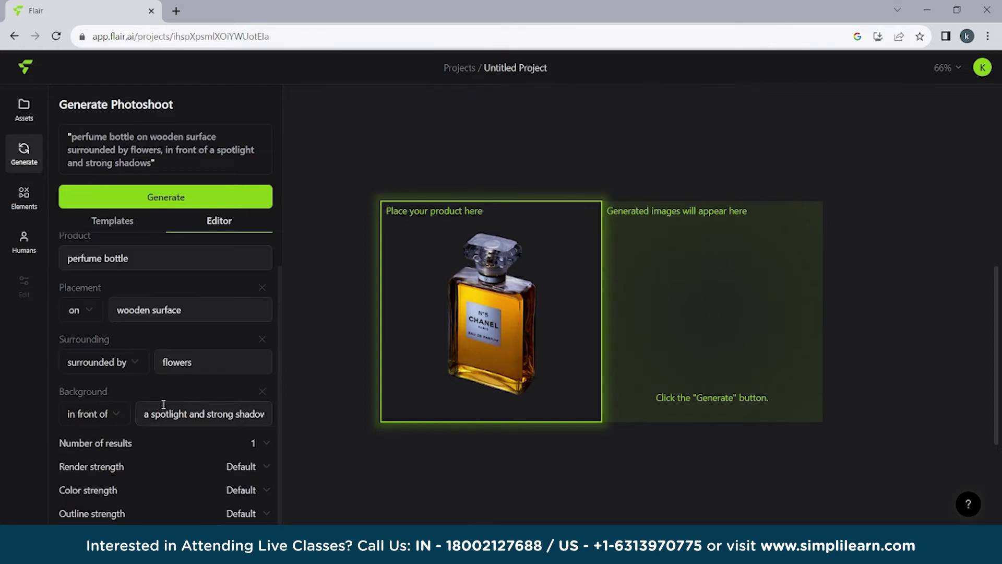
pyautogui.click(257, 468)
pyautogui.click(263, 444)
pyautogui.click(253, 486)
pyautogui.click(251, 465)
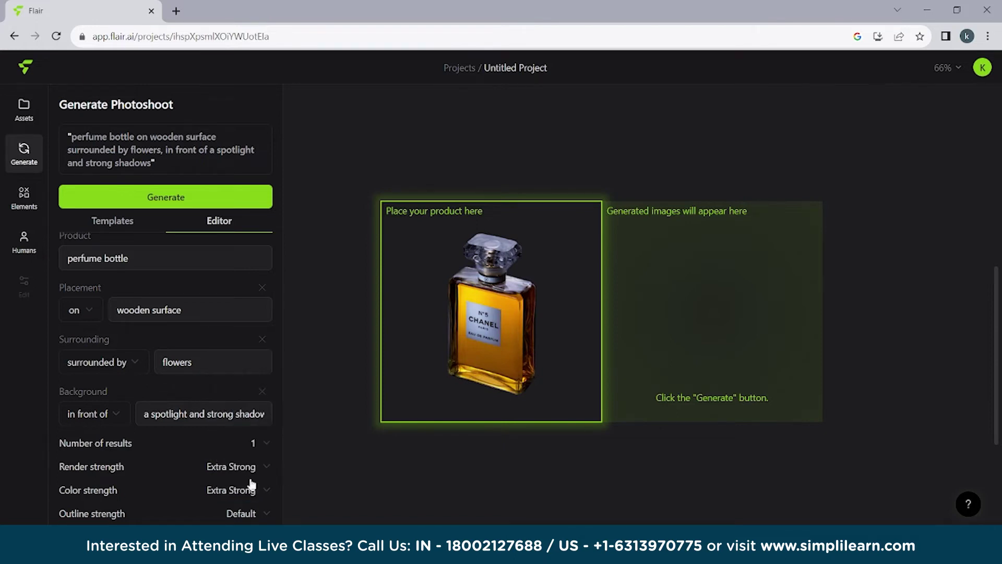
pyautogui.click(242, 516)
pyautogui.click(241, 496)
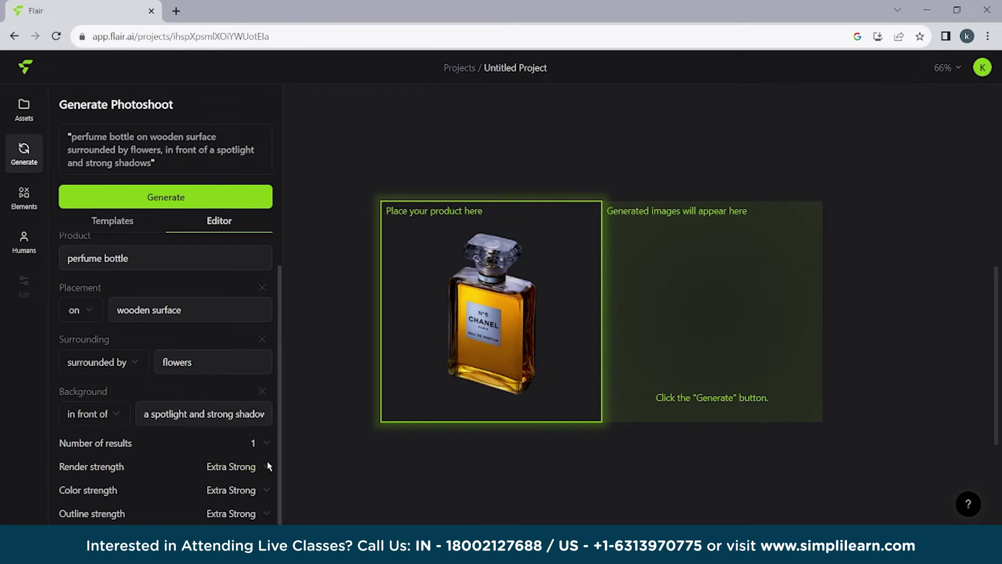
pyautogui.scroll(-1, 538, 460)
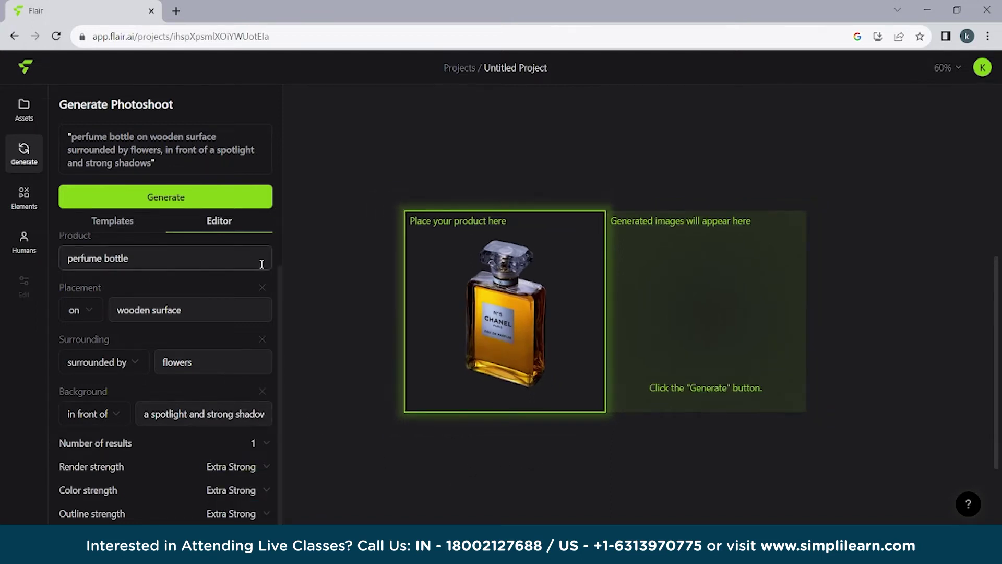
pyautogui.click(264, 198)
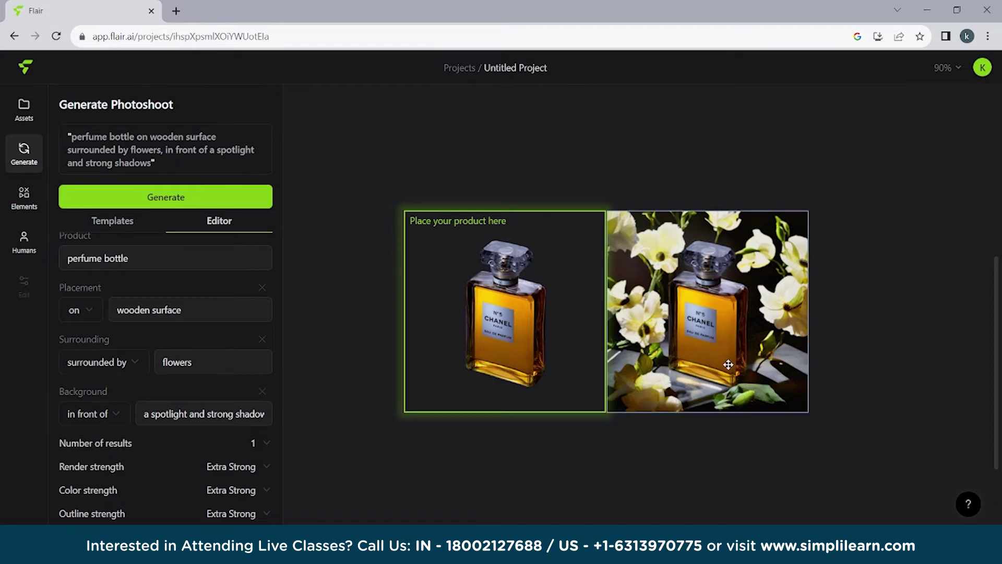
# - Select the word 'flowers' in the Surrounding field of the prompt
pyautogui.moveTo(191, 360); pyautogui.dragTo(159, 358)
# - Change the surrounding to 'next to orange' and generate a new perfume image
pyautogui.click(123, 362)
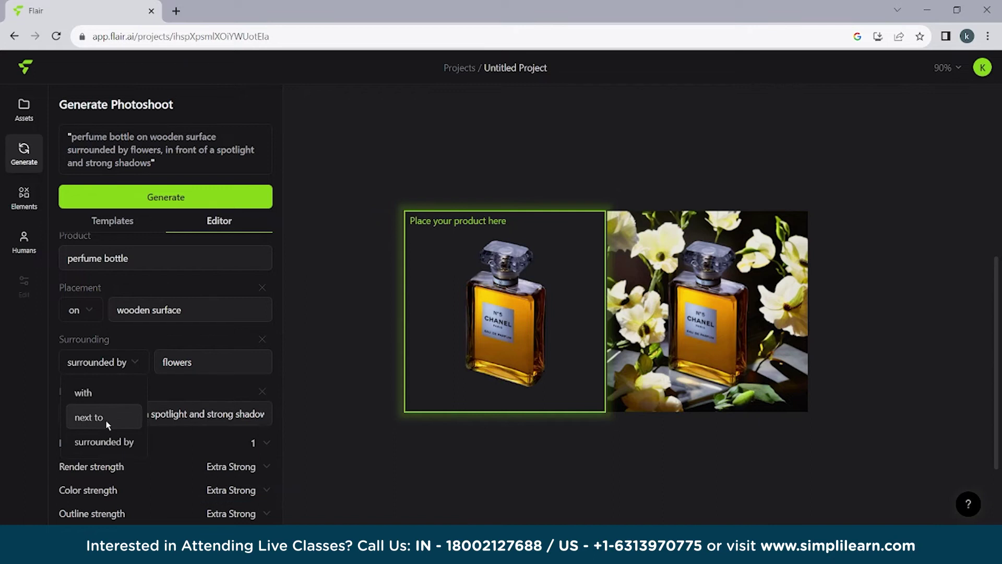
pyautogui.click(106, 422)
pyautogui.click(200, 358)
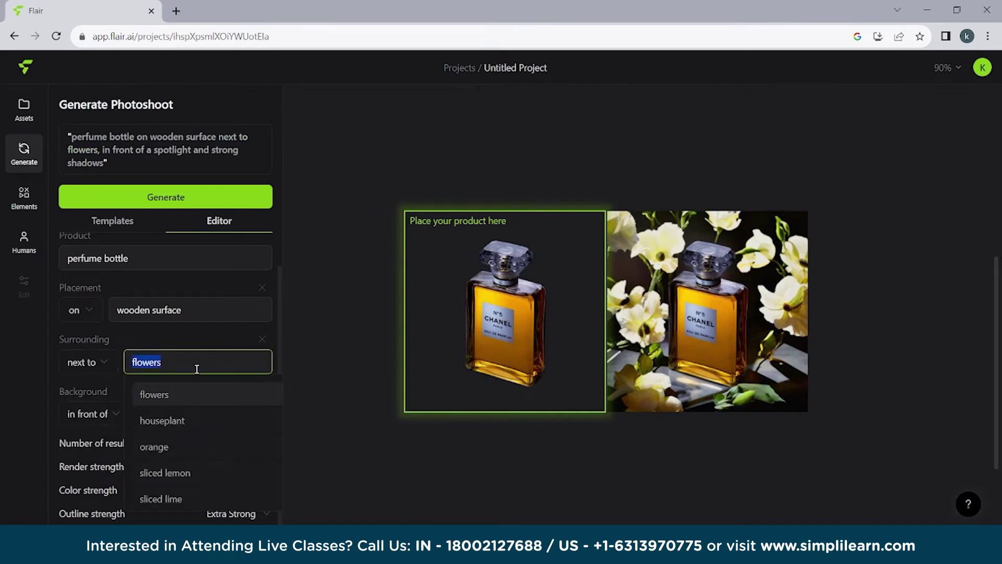
pyautogui.click(190, 447)
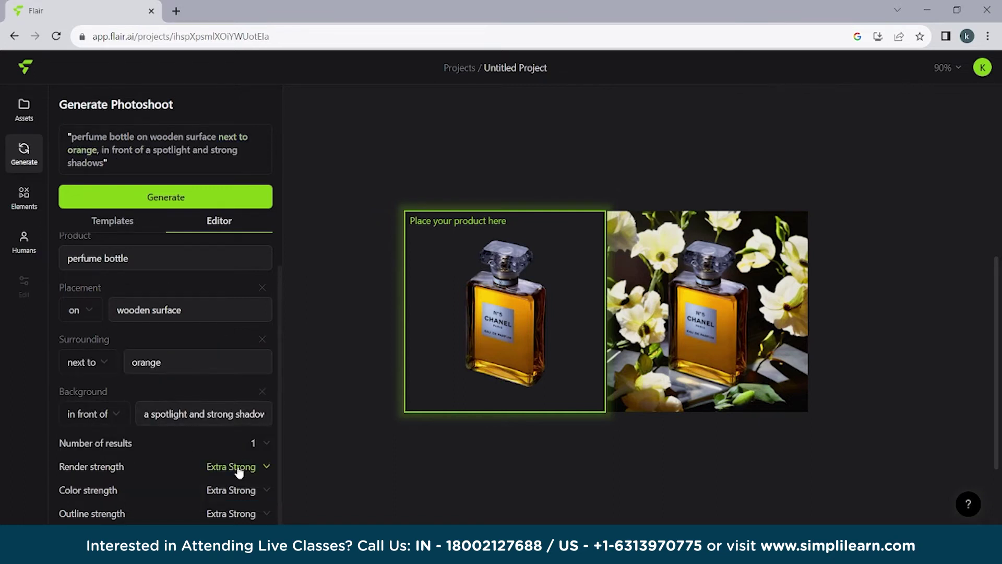
pyautogui.click(250, 199)
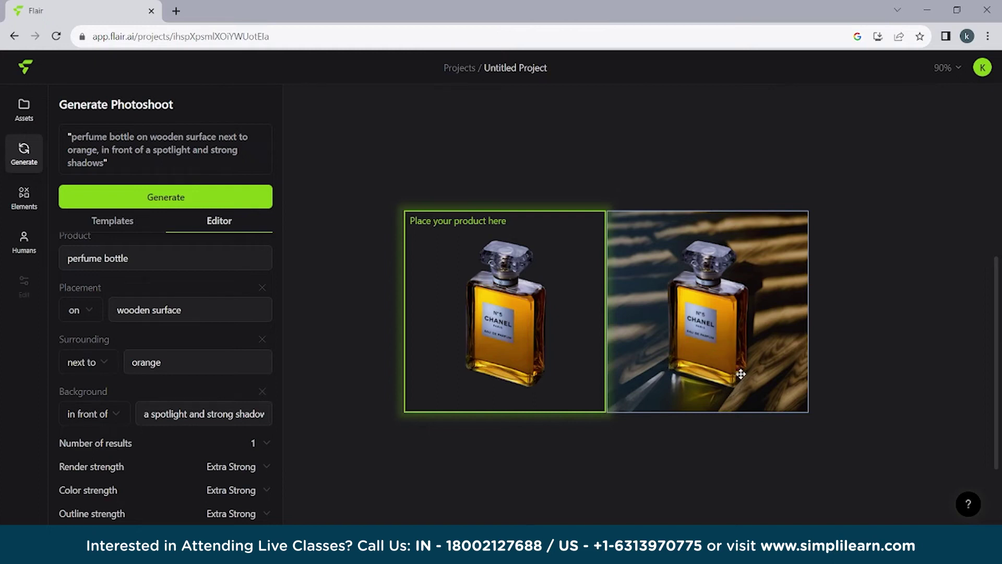
# - Back in the prompt form, replace the surrounding item 'orange' with 'almonds'
pyautogui.moveTo(741, 374); pyautogui.dragTo(685, 371)
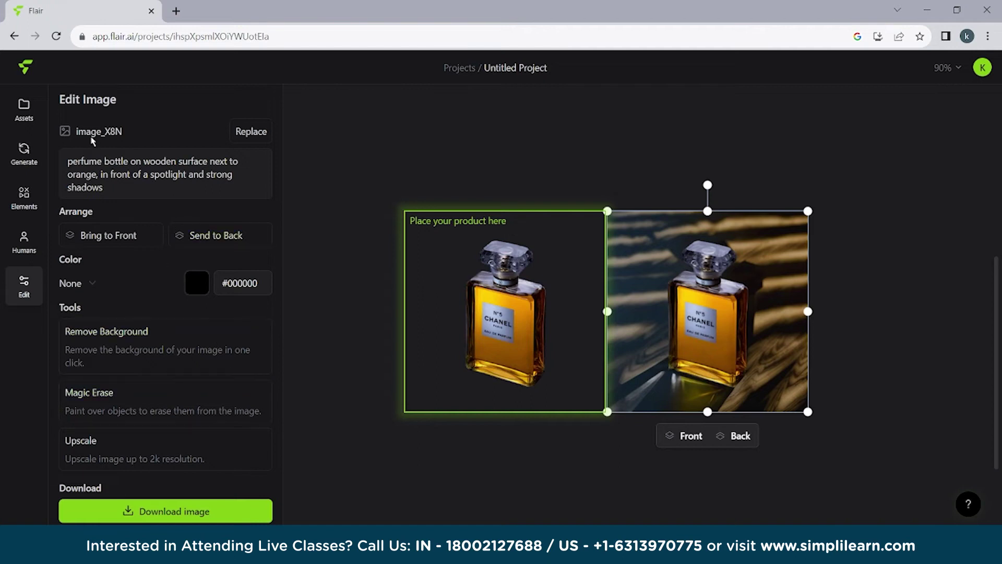
pyautogui.click(24, 109)
pyautogui.click(24, 153)
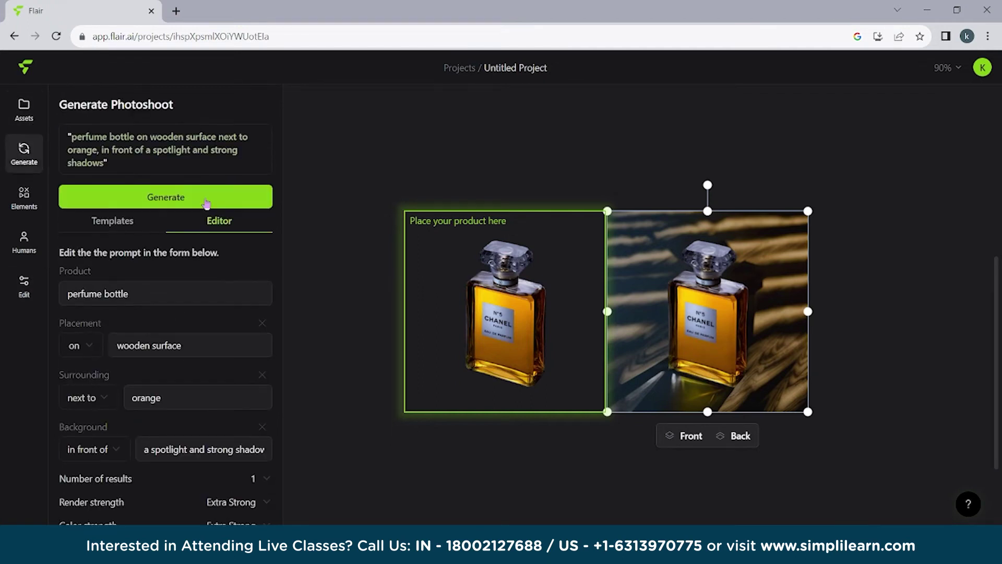
pyautogui.click(226, 394)
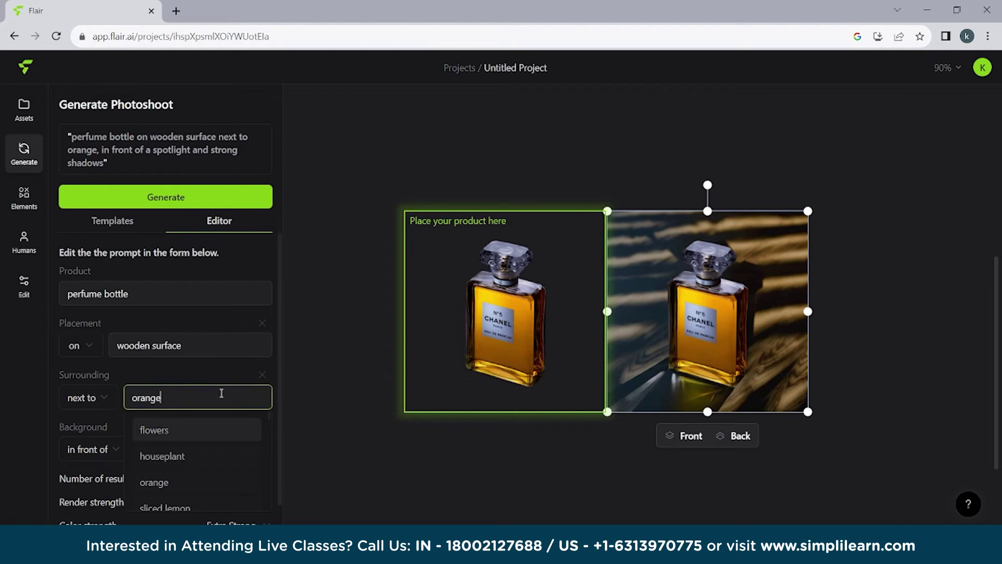
pyautogui.doubleClick(220, 393)
pyautogui.scroll(-3, 170, 457)
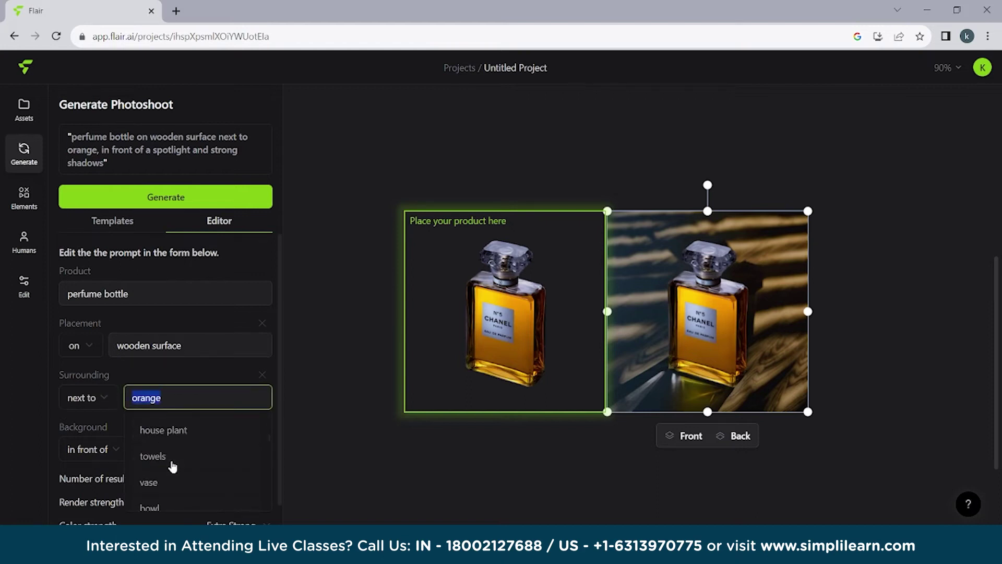
pyautogui.scroll(2, 173, 464)
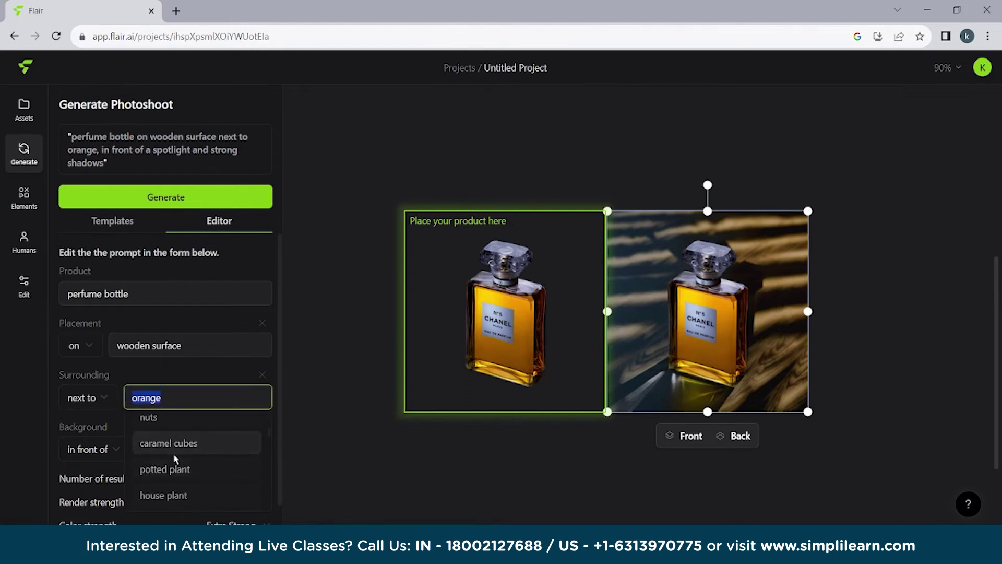
pyautogui.scroll(2, 175, 458)
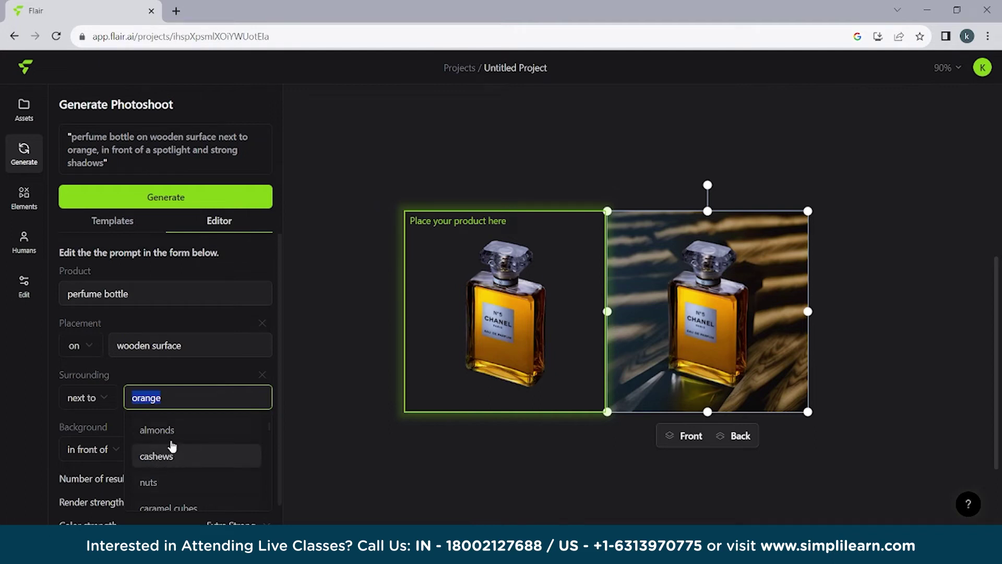
pyautogui.click(166, 430)
pyautogui.scroll(-1, 188, 376)
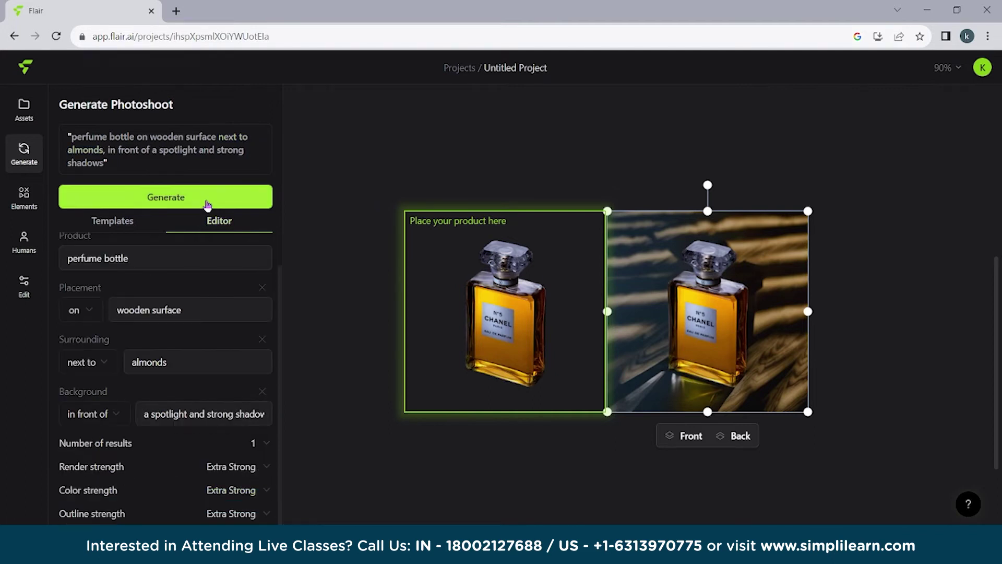
pyautogui.scroll(1, 180, 282)
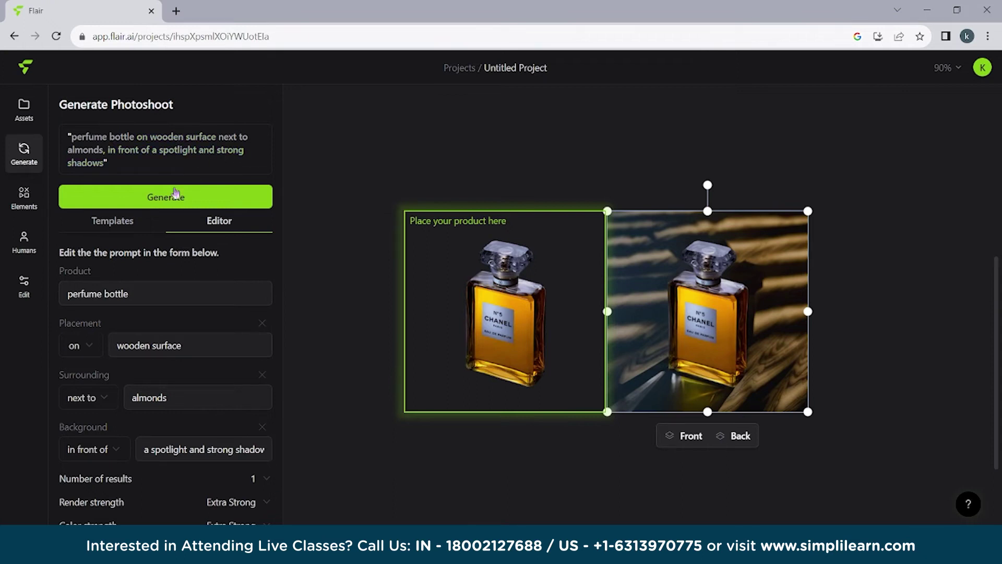
pyautogui.scroll(-1, 176, 386)
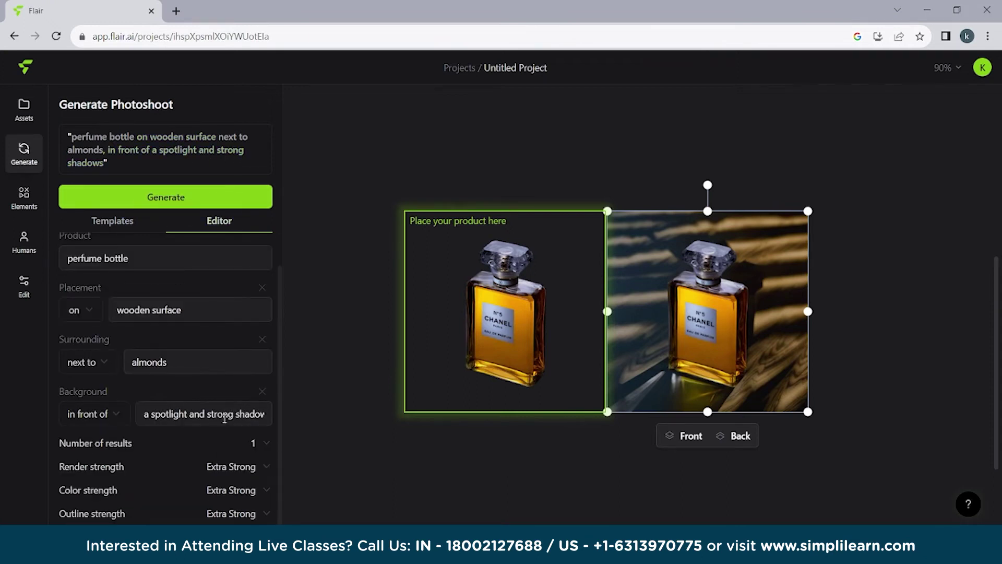
# - Set the background to 'in front of nature in the background' and generate
pyautogui.click(91, 413)
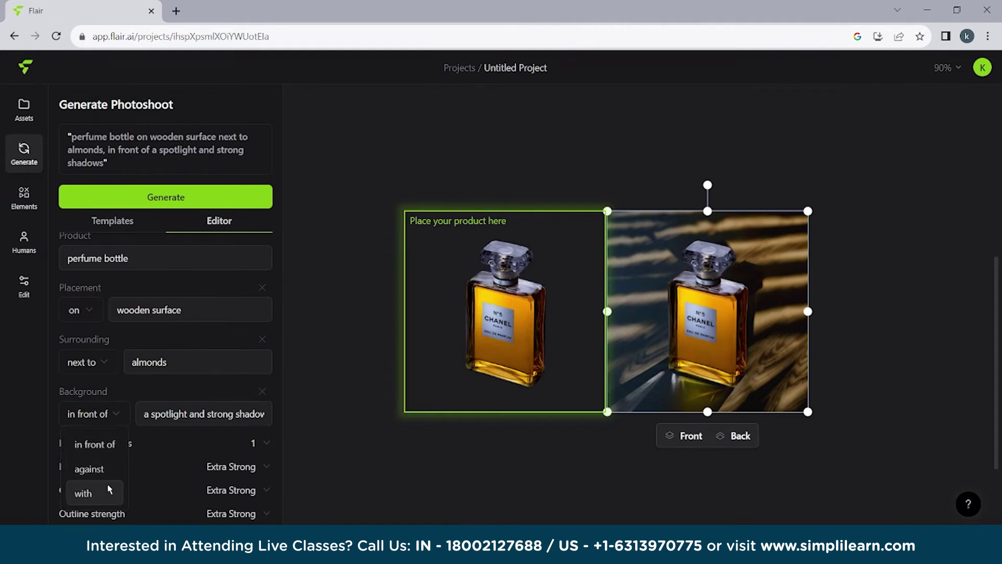
pyautogui.click(112, 444)
pyautogui.click(267, 417)
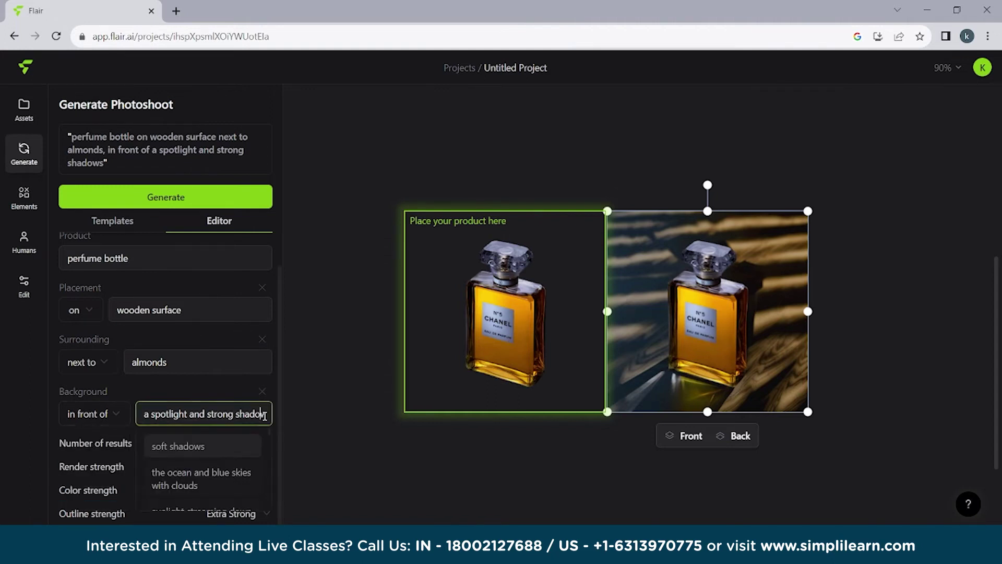
pyautogui.hotkey('ctrl', 'a')
pyautogui.press('BackSpace')
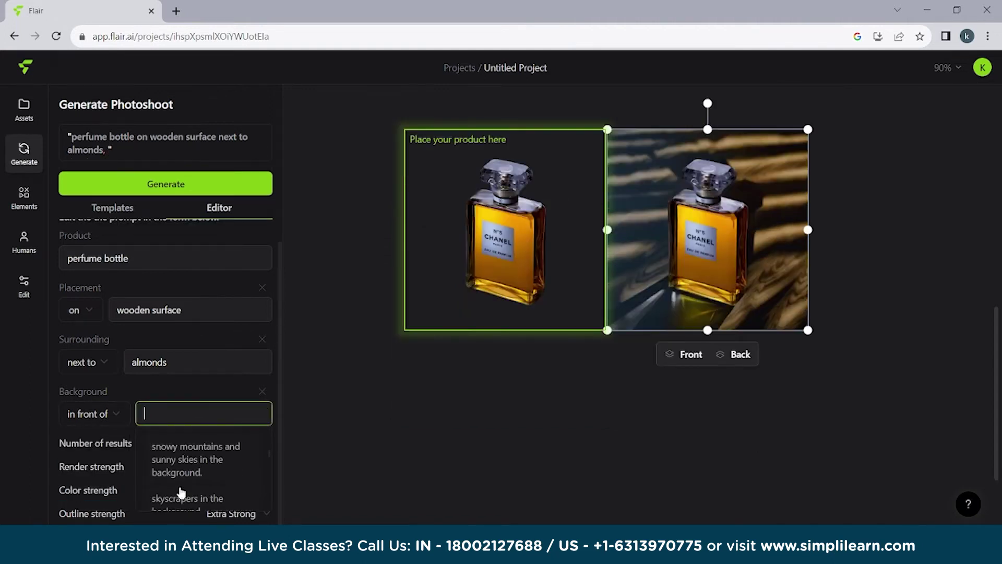
pyautogui.scroll(-5, 181, 493)
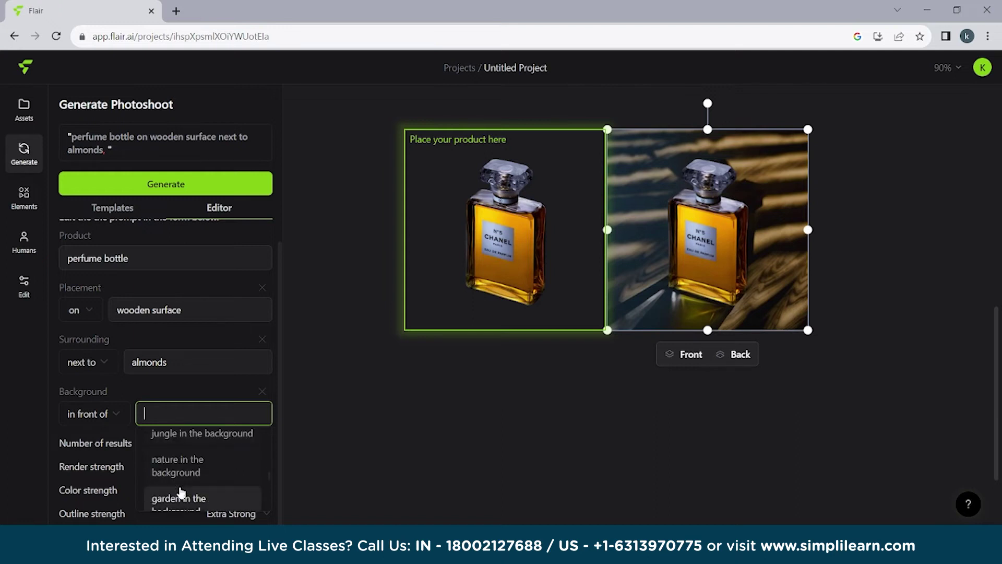
pyautogui.click(194, 485)
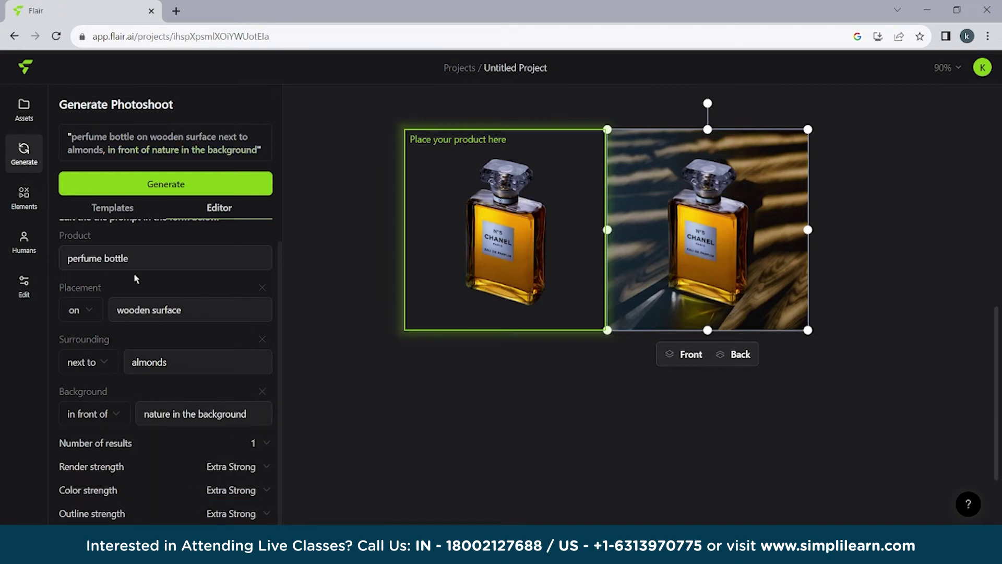
pyautogui.click(166, 185)
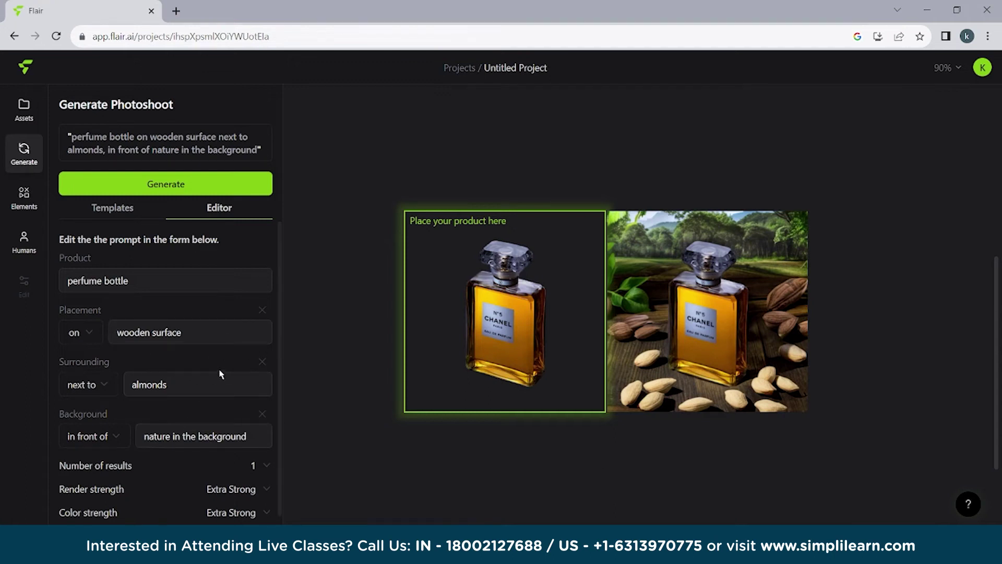
# - Start editing the 'almonds' surrounding item in the prompt
pyautogui.click(203, 384)
# - Change the placement to a circular glass platform and the surrounding item to a mug
pyautogui.doubleClick(202, 381)
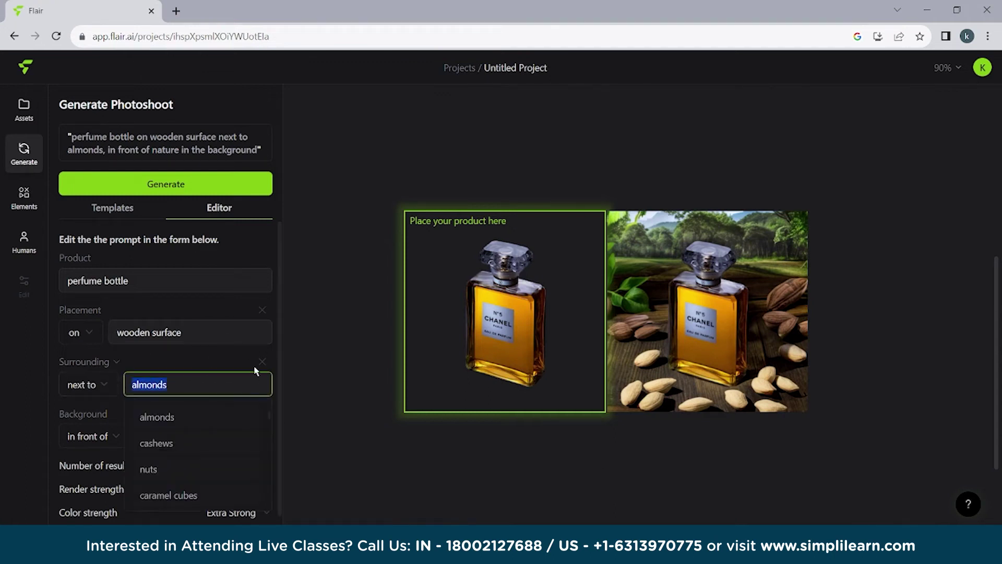
pyautogui.click(217, 335)
pyautogui.moveTo(217, 335); pyautogui.dragTo(83, 324)
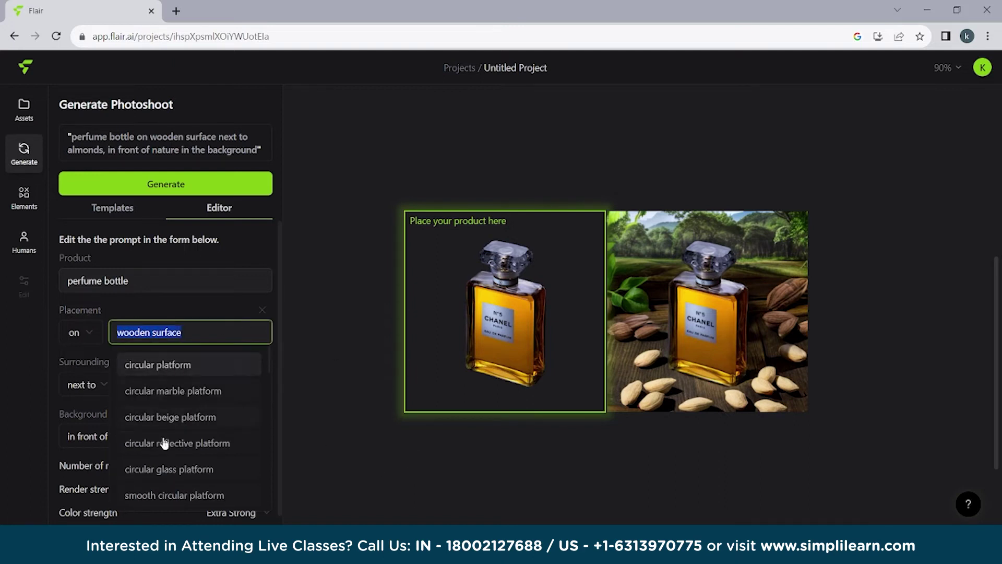
pyautogui.click(140, 467)
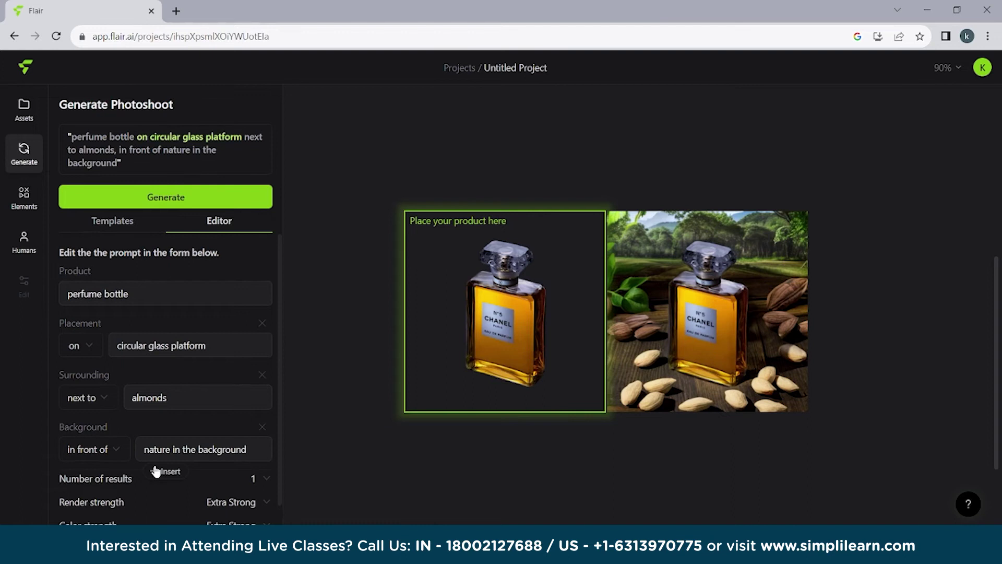
pyautogui.moveTo(253, 405); pyautogui.dragTo(111, 446)
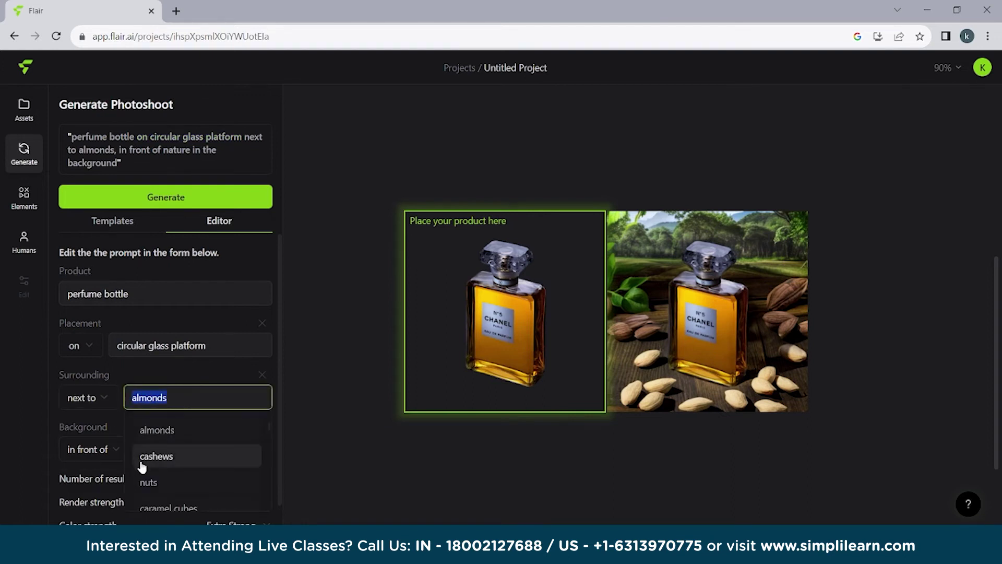
pyautogui.scroll(-5, 157, 466)
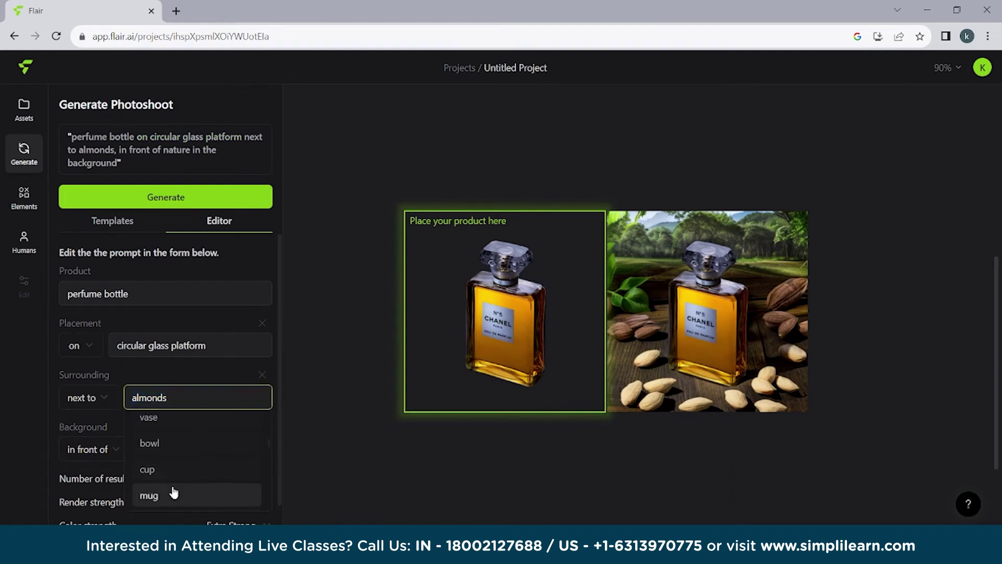
pyautogui.click(174, 491)
# - Set the background to an orange sunset and generate the new image
pyautogui.click(191, 443)
pyautogui.scroll(-6, 186, 506)
pyautogui.scroll(1, 183, 509)
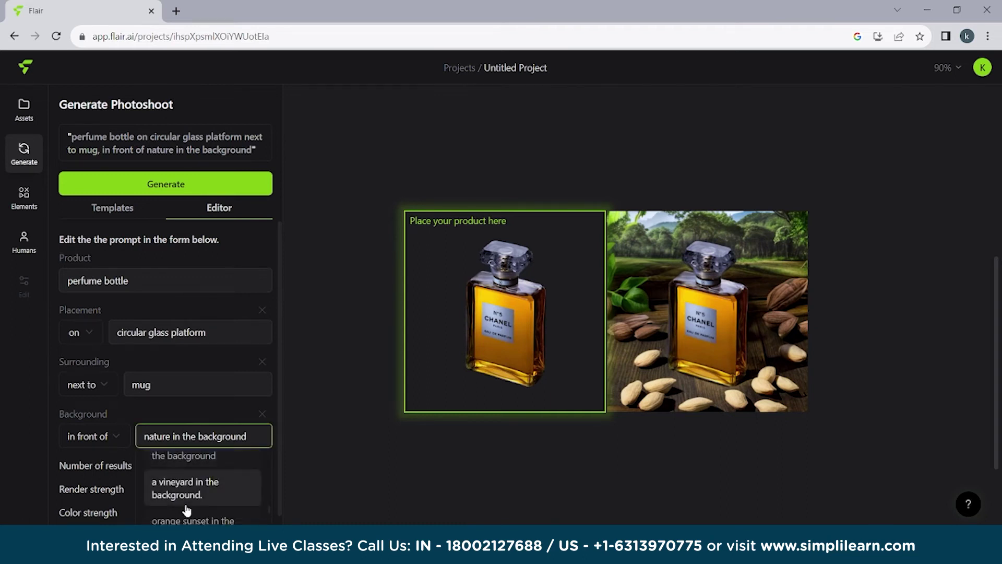
pyautogui.scroll(-1, 207, 513)
pyautogui.click(203, 477)
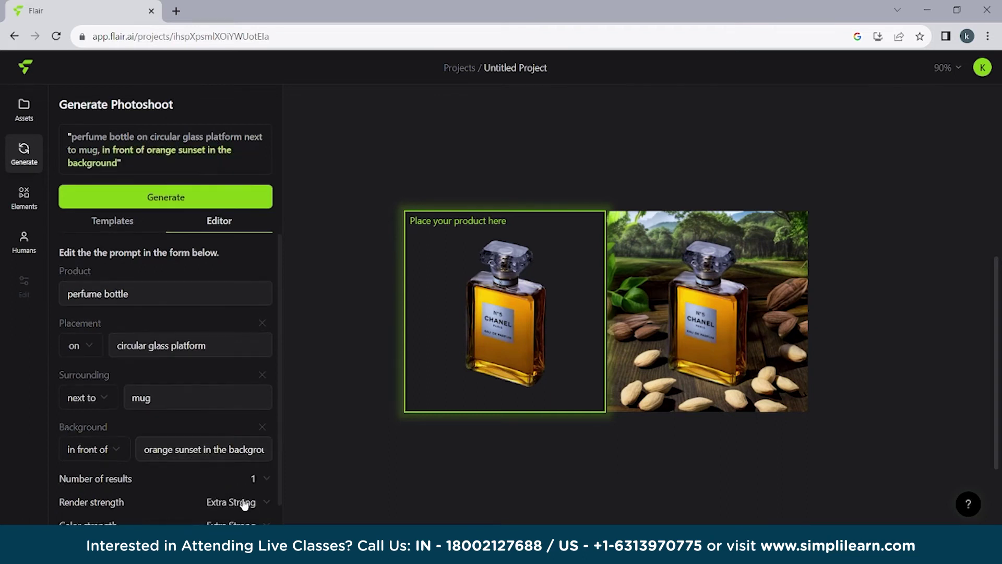
pyautogui.click(186, 207)
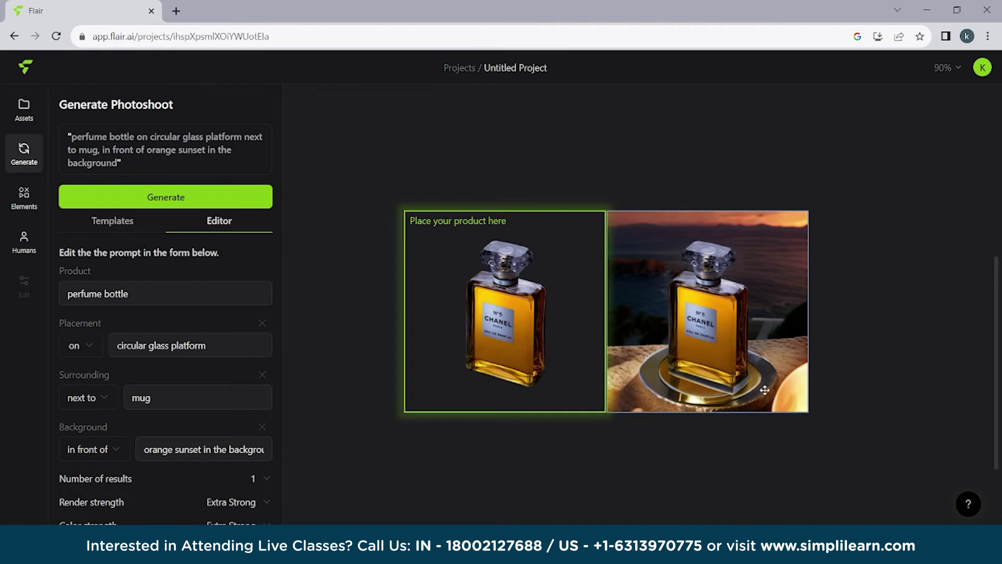
# - Shrink the sunset image and place it flush against the product placement box
pyautogui.moveTo(785, 402); pyautogui.dragTo(913, 482)
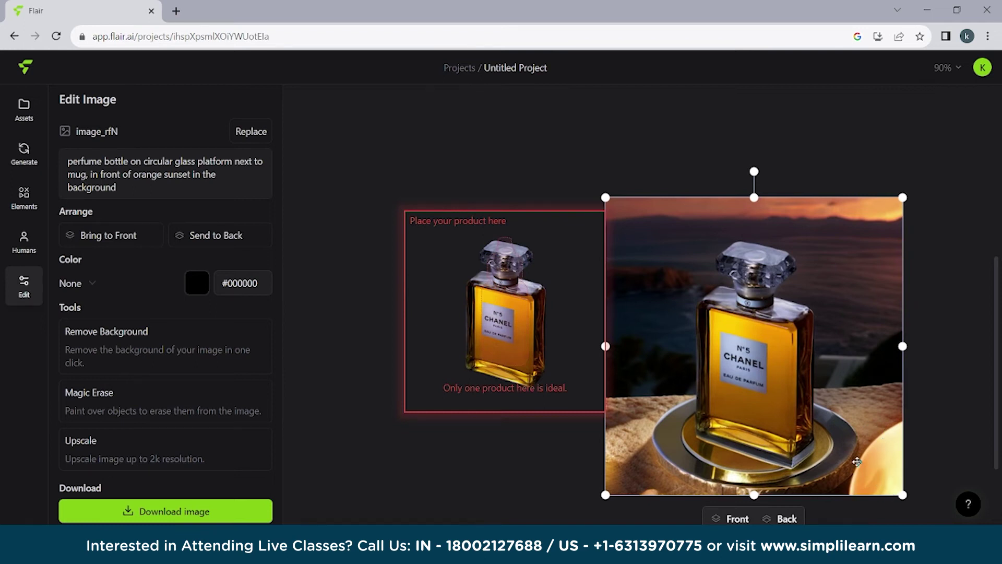
pyautogui.moveTo(838, 444); pyautogui.dragTo(868, 416)
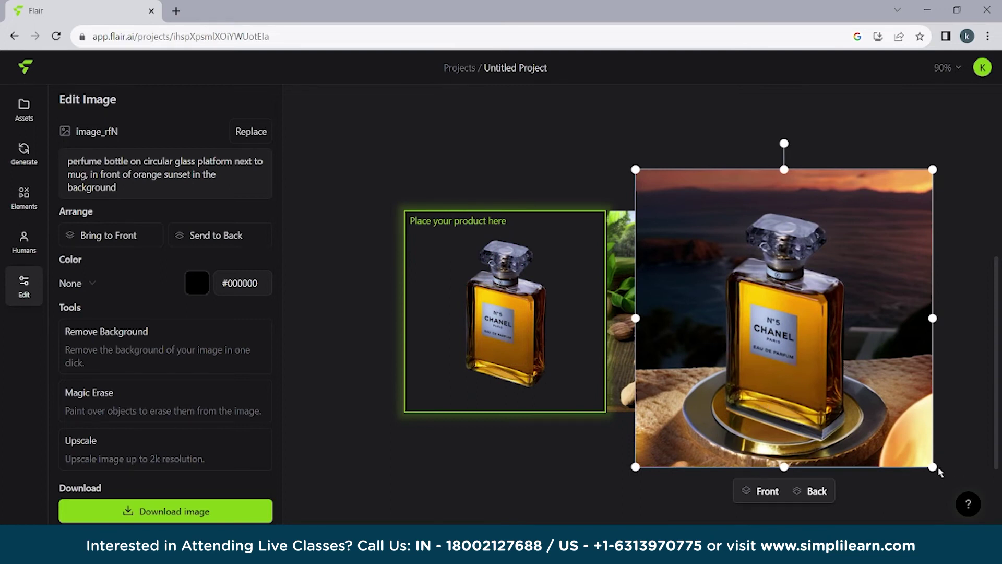
pyautogui.moveTo(933, 468); pyautogui.dragTo(870, 407)
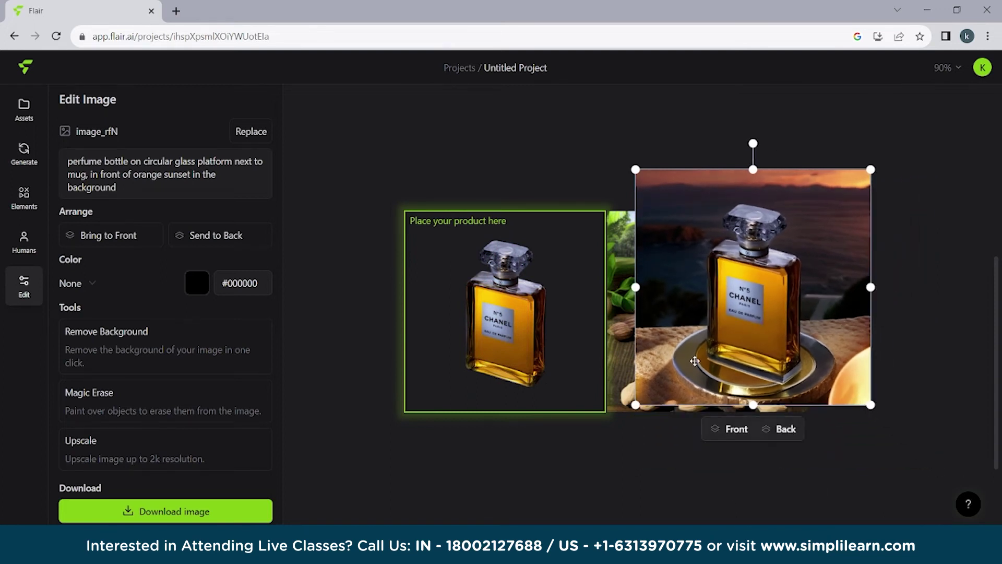
pyautogui.moveTo(704, 341); pyautogui.dragTo(675, 349)
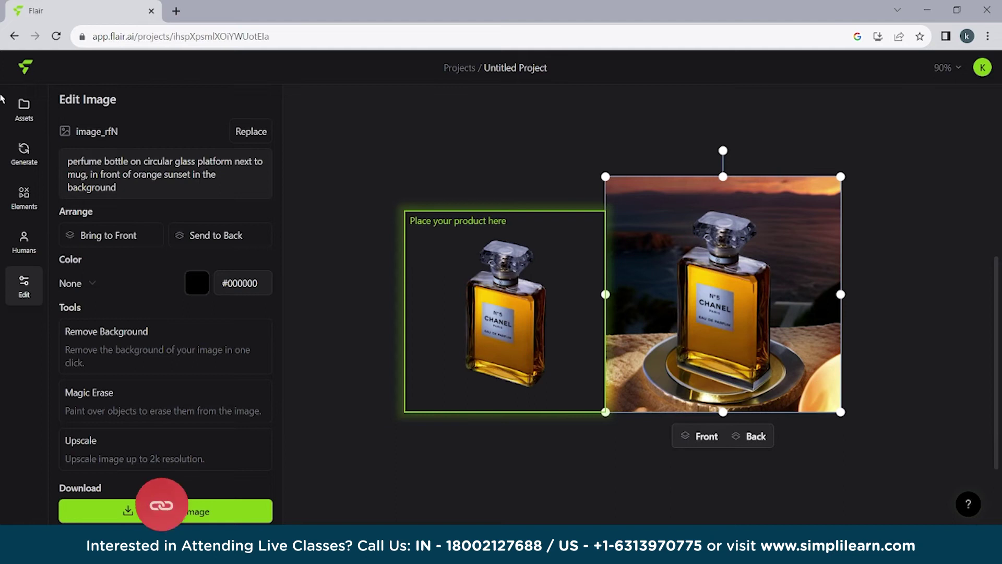
# - Delete the Chanel perfume and the old almond scene image from the canvas
pyautogui.click(25, 126)
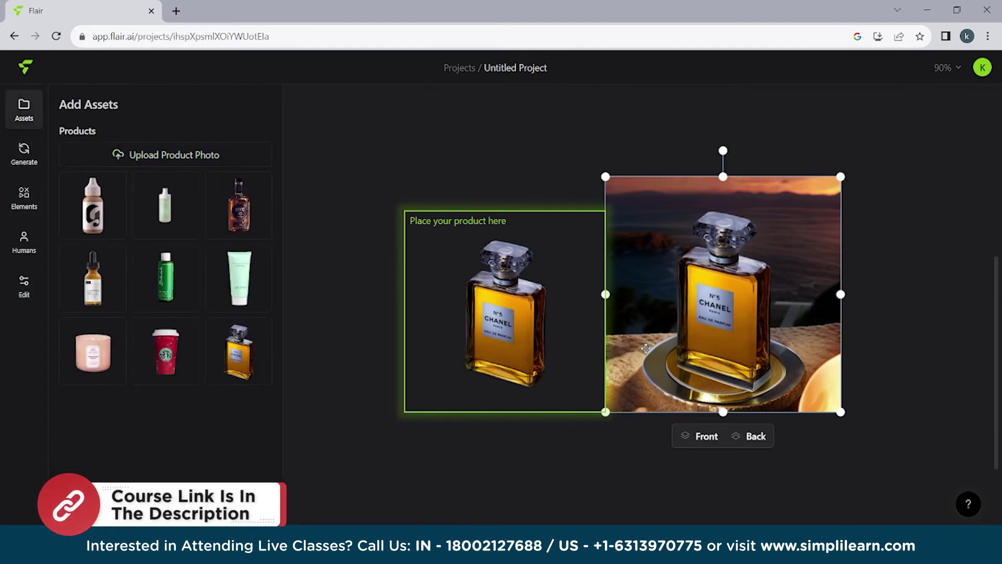
pyautogui.click(505, 313)
pyautogui.press('Delete')
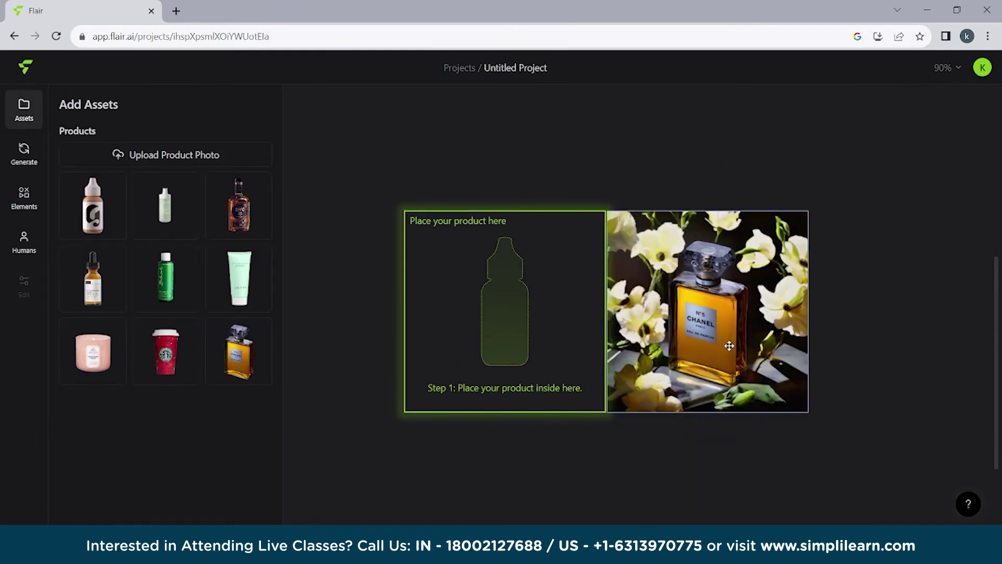
pyautogui.press('Delete')
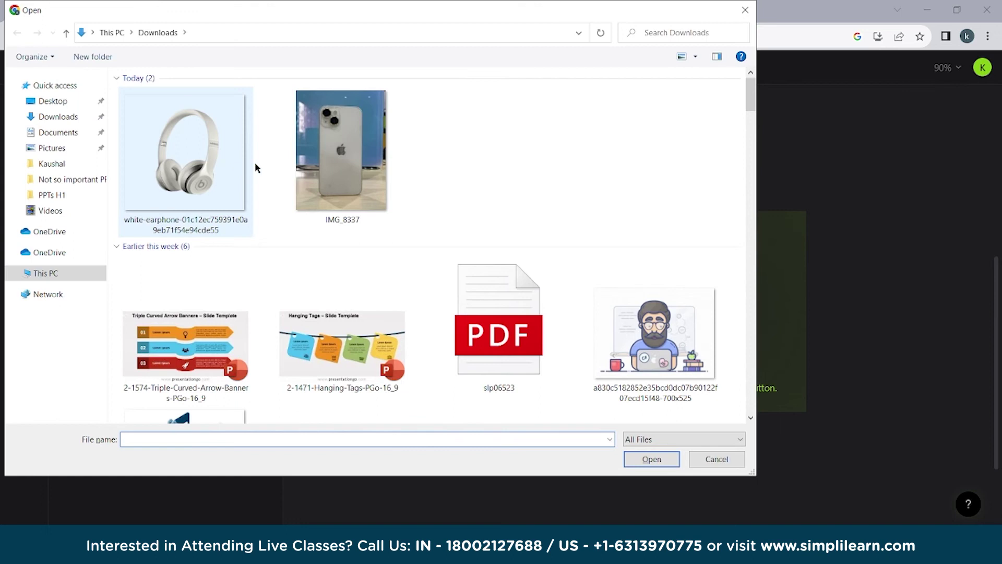
# - Upload IMG_8337 as the product photo, keeping its background, and describe it as 'Iphone'
pyautogui.click(342, 156)
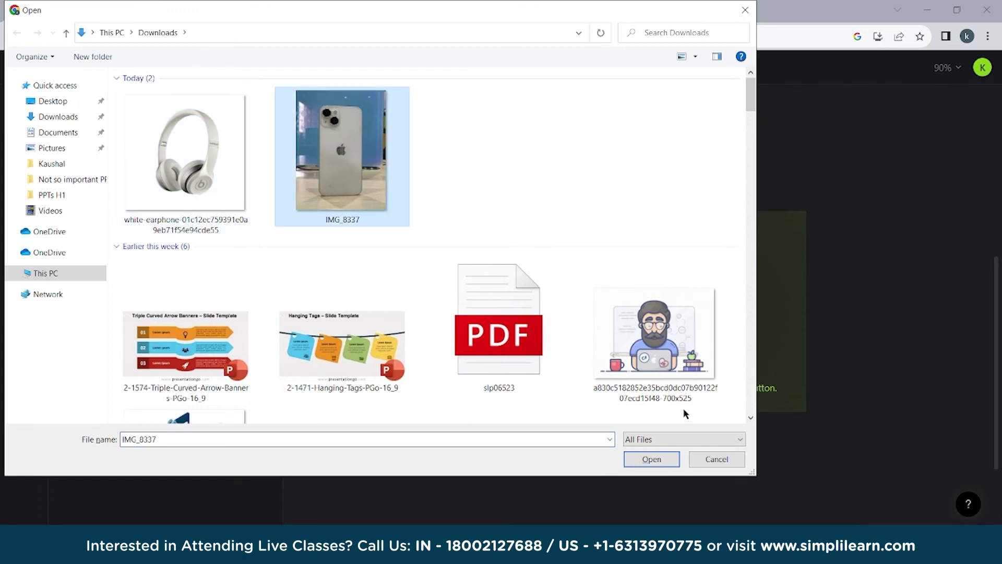
pyautogui.click(652, 462)
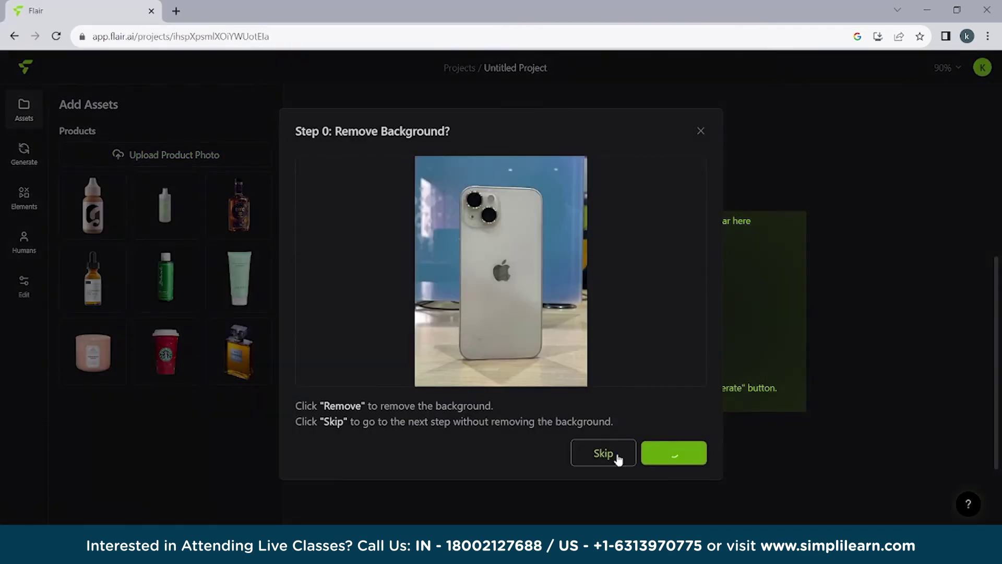
pyautogui.click(604, 453)
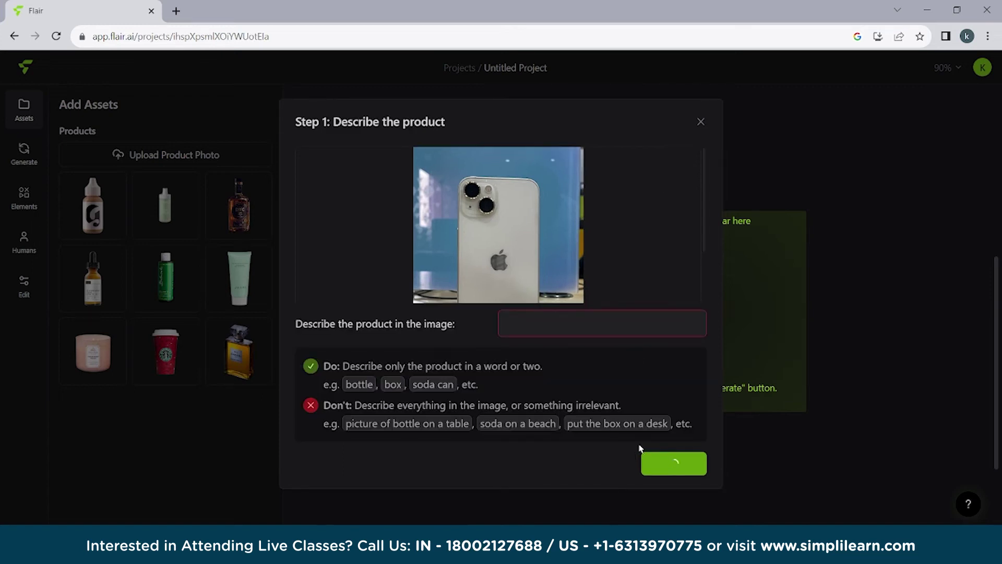
pyautogui.click(636, 323)
pyautogui.write('i')
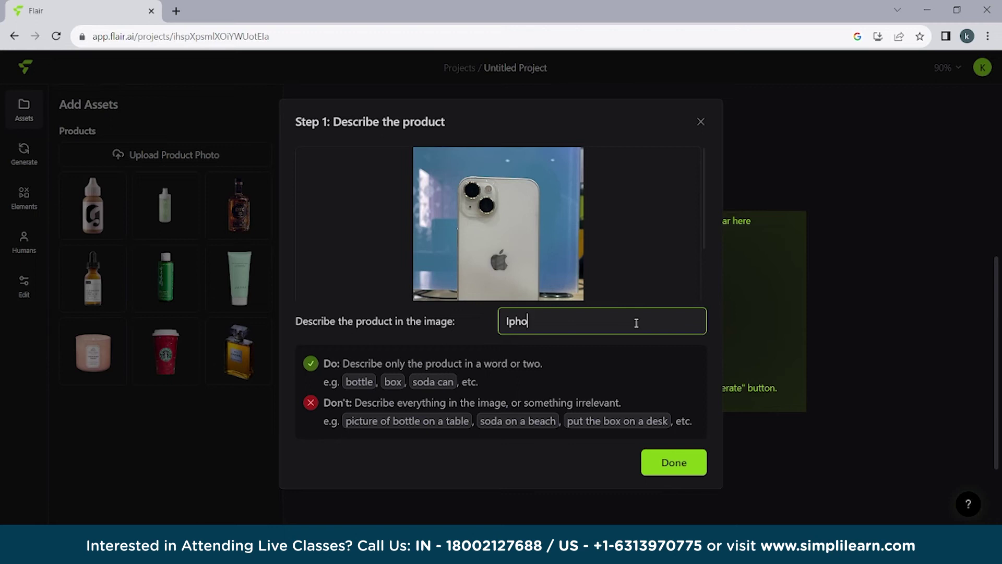
pyautogui.click(674, 463)
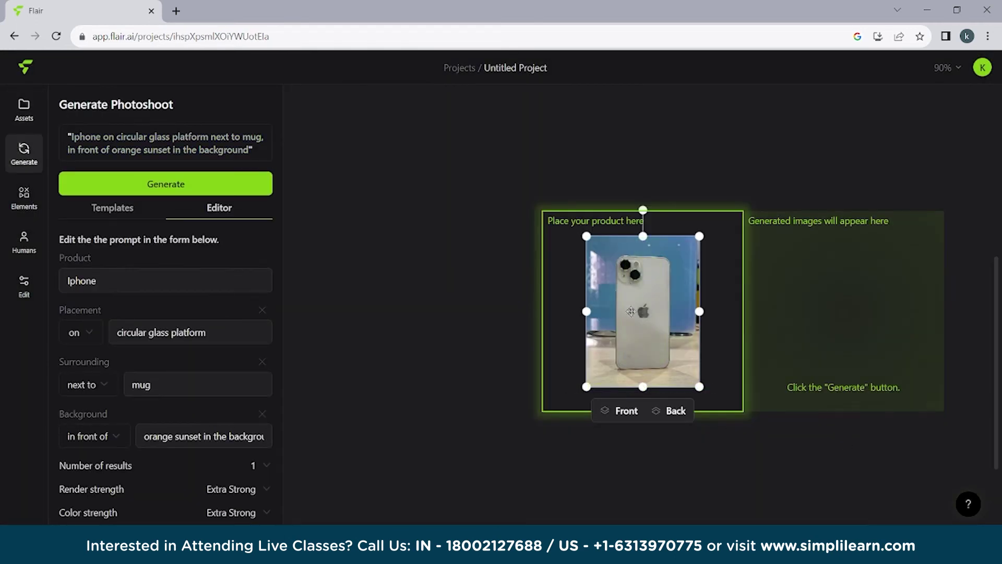
# - Enlarge the iPhone photo and remove its background
pyautogui.moveTo(586, 235); pyautogui.dragTo(568, 209)
pyautogui.moveTo(670, 286); pyautogui.dragTo(662, 301)
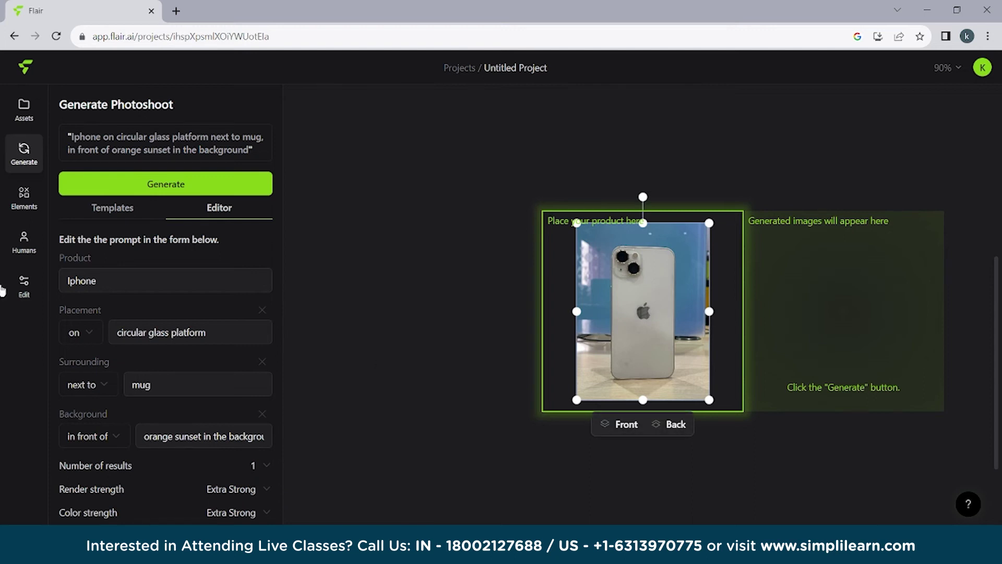
pyautogui.click(23, 279)
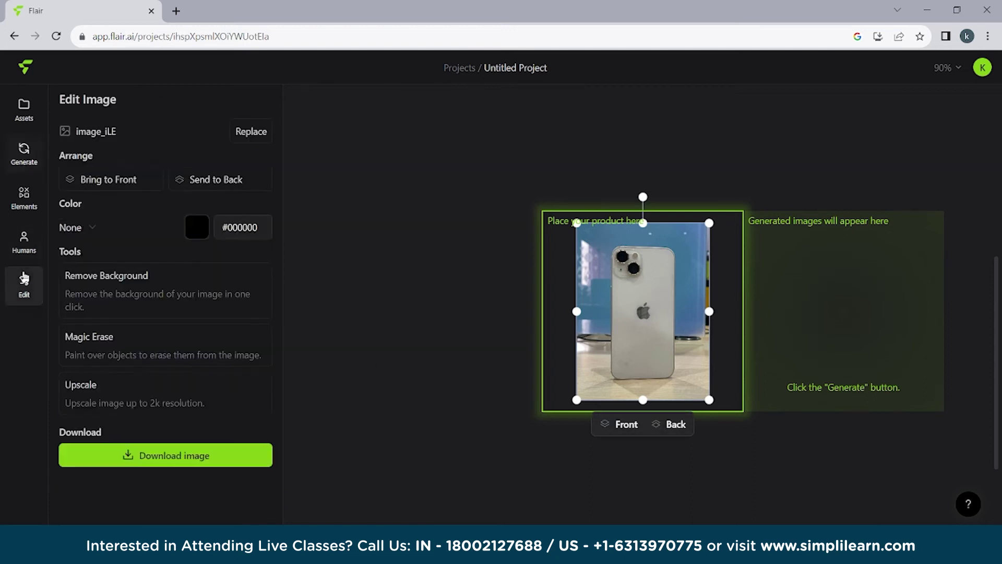
pyautogui.click(148, 290)
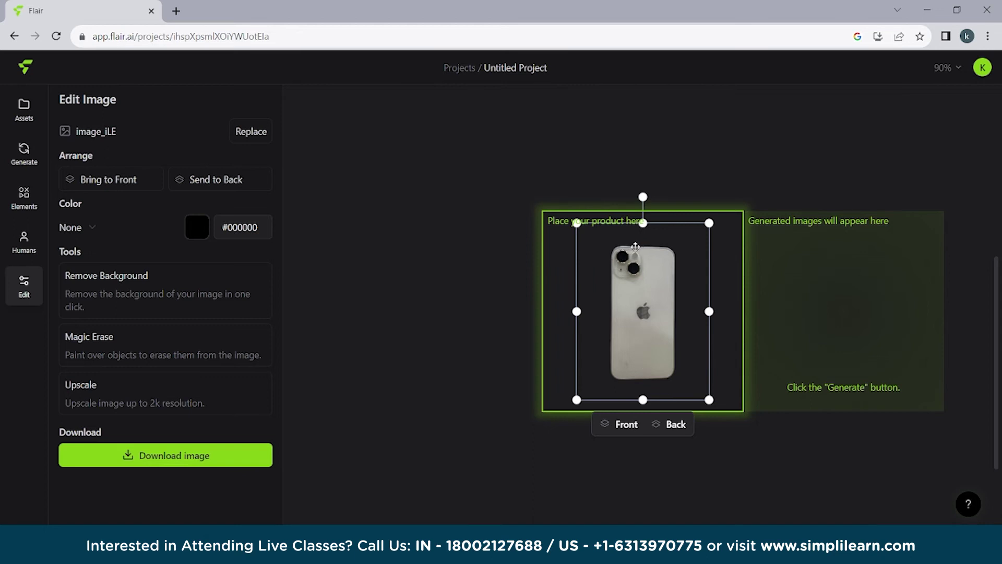
# - Centre the background-free iPhone within the placement box
pyautogui.scroll(4, 693, 311)
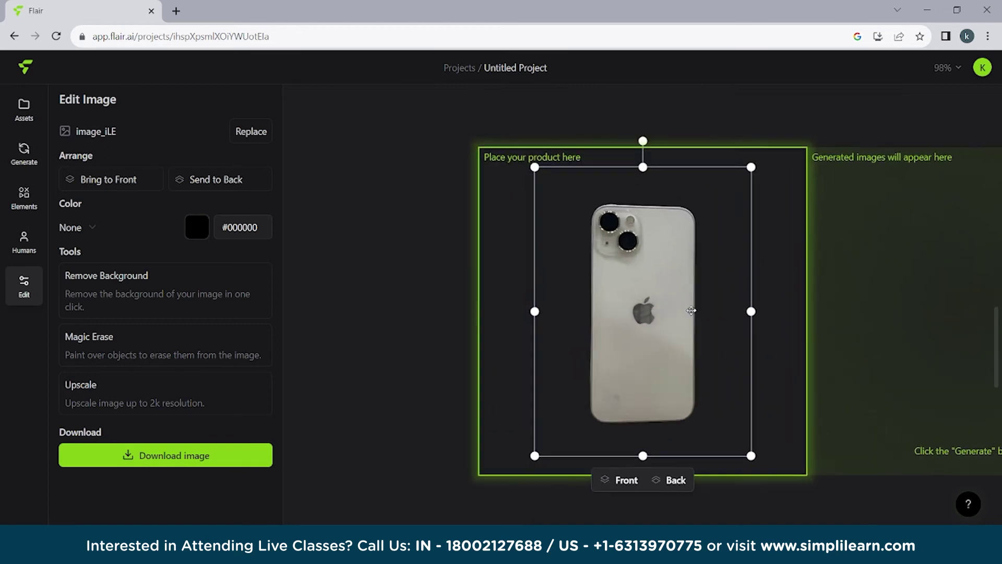
pyautogui.scroll(8, 691, 310)
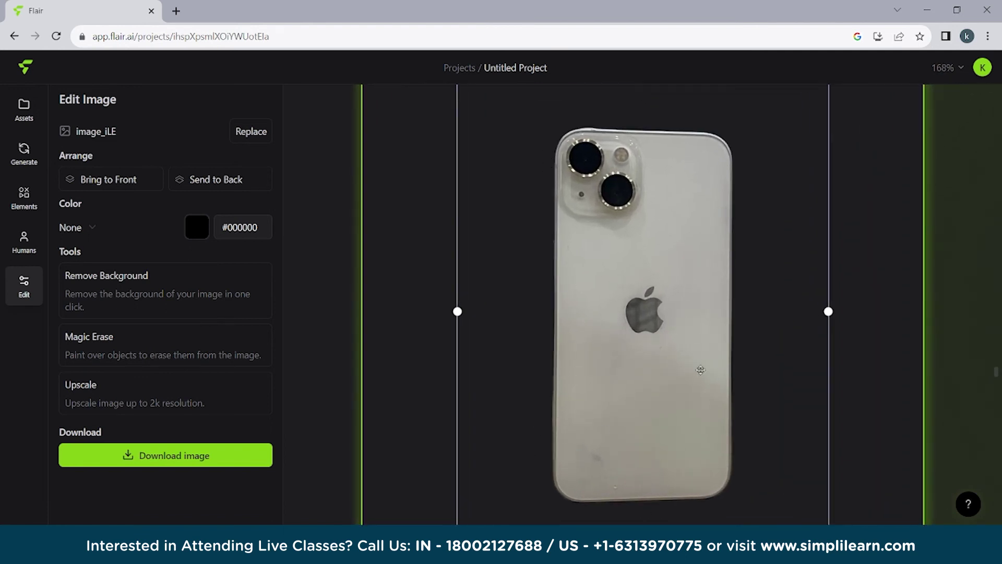
pyautogui.scroll(-8, 754, 346)
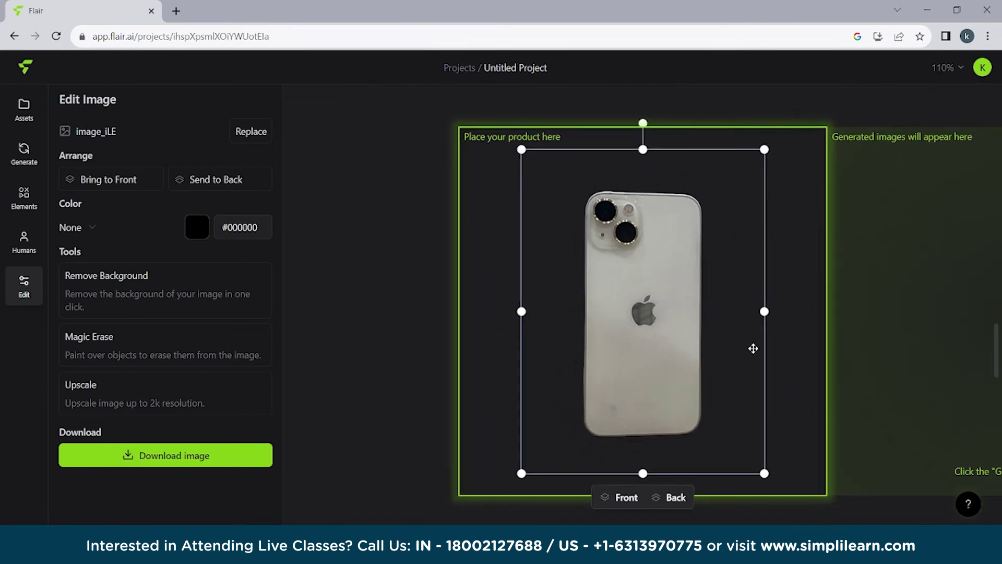
pyautogui.scroll(-8, 753, 348)
pyautogui.moveTo(656, 336)
pyautogui.mouseDown()
pyautogui.moveTo(646, 336)
pyautogui.moveTo(658, 337)
pyautogui.mouseUp()
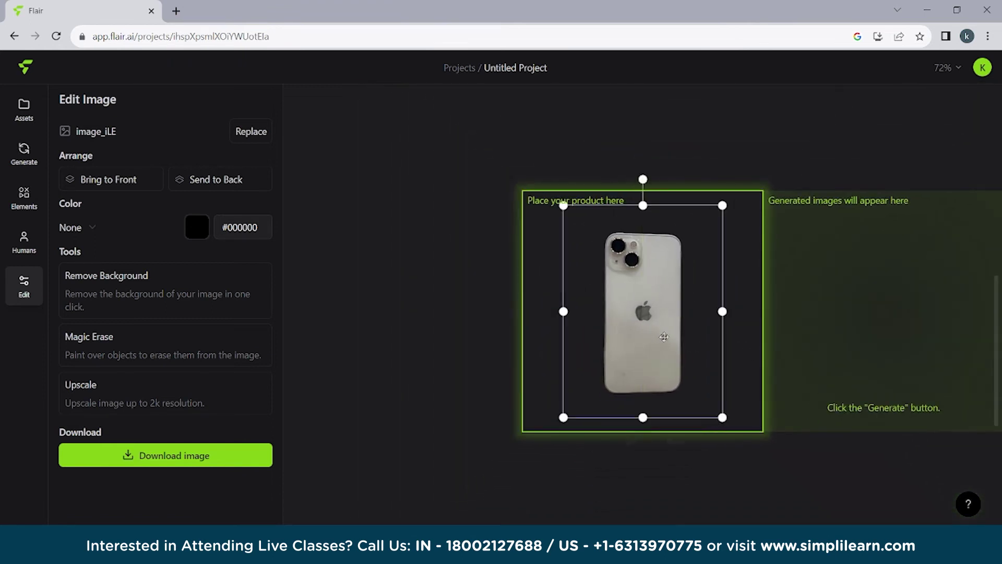
# - Change the surrounding from 'next to mug' to 'with golden sparkles'
pyautogui.click(38, 162)
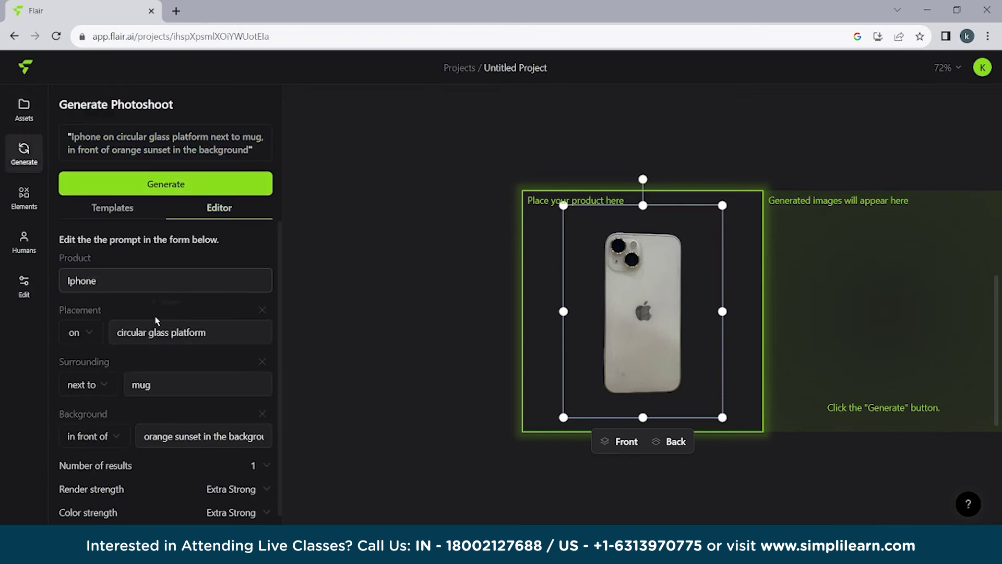
pyautogui.scroll(-1, 155, 313)
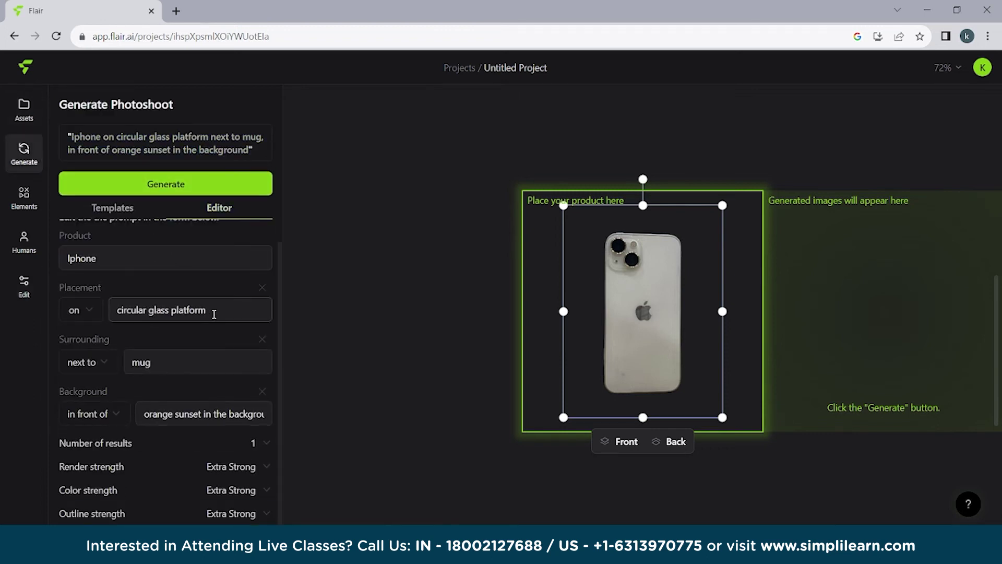
pyautogui.click(176, 359)
pyautogui.moveTo(176, 359); pyautogui.dragTo(124, 364)
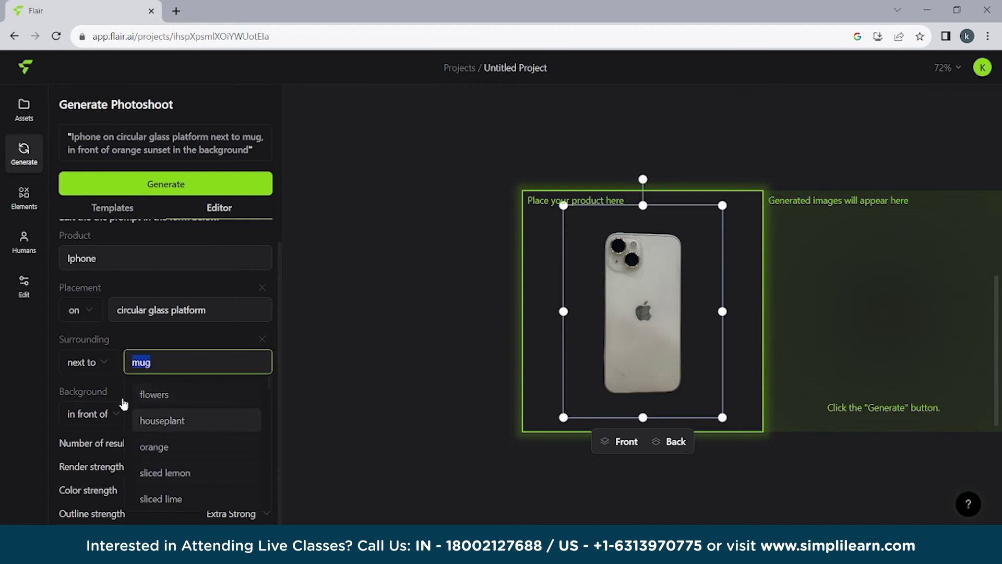
pyautogui.click(89, 368)
pyautogui.click(73, 391)
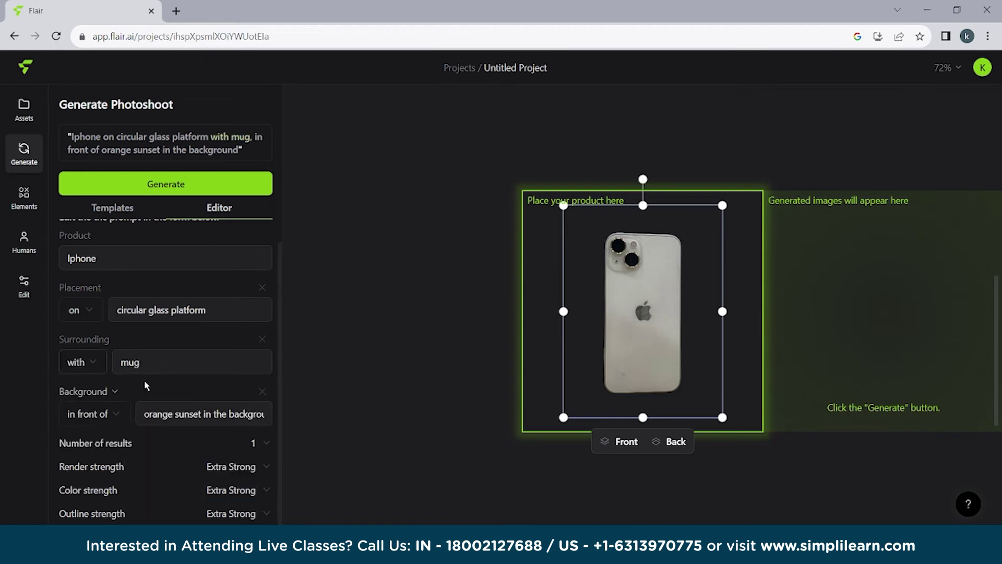
pyautogui.moveTo(131, 362); pyautogui.dragTo(124, 365)
pyautogui.click(156, 420)
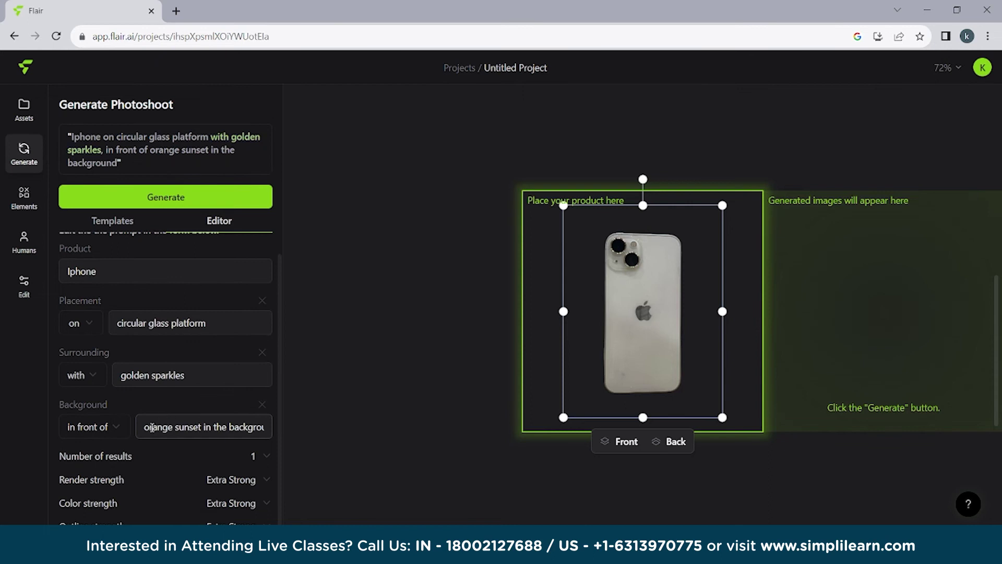
# - Replace the orange sunset background with 'desert in the background' and generate
pyautogui.click(204, 426)
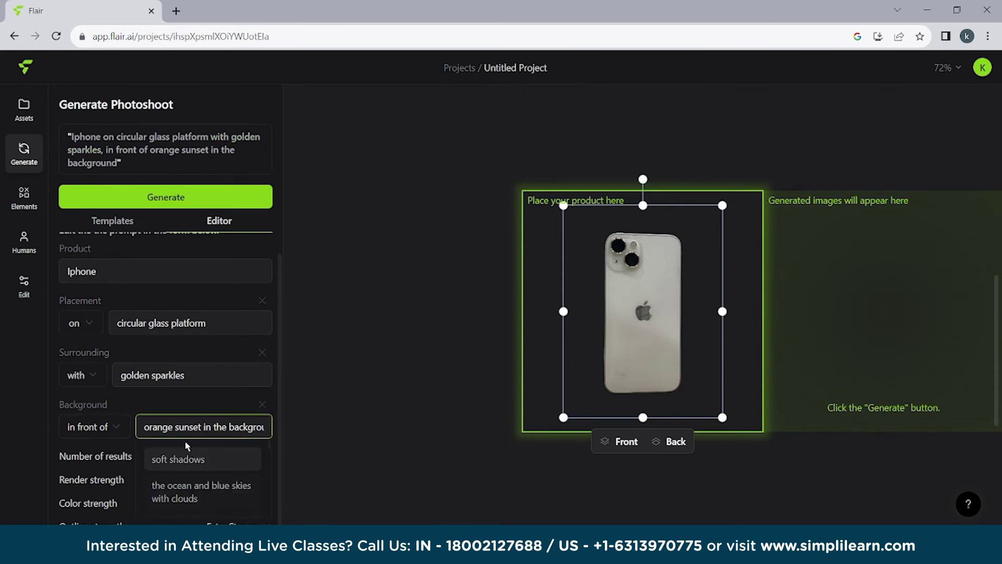
pyautogui.hotkey('ctrl', 'a')
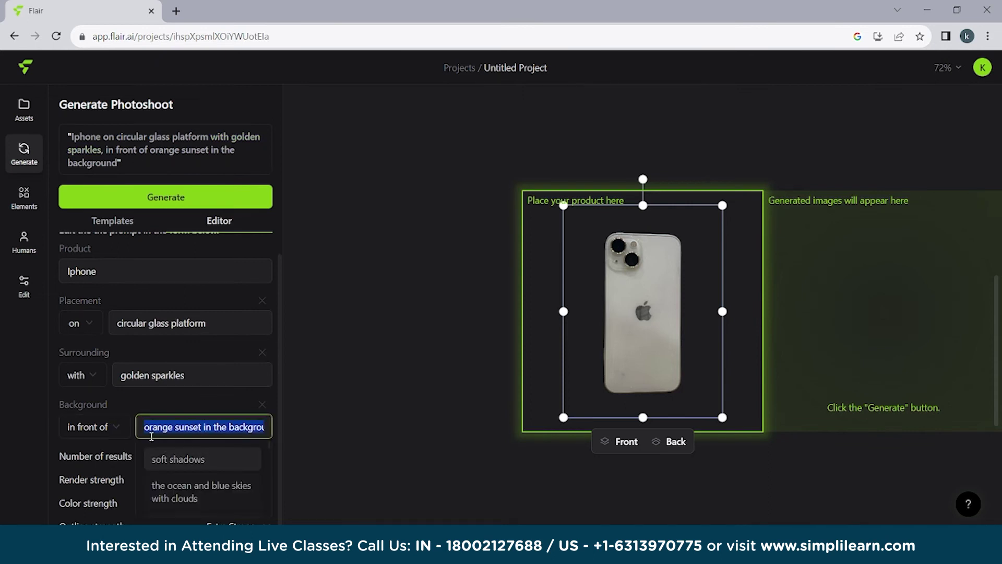
pyautogui.press('BackSpace')
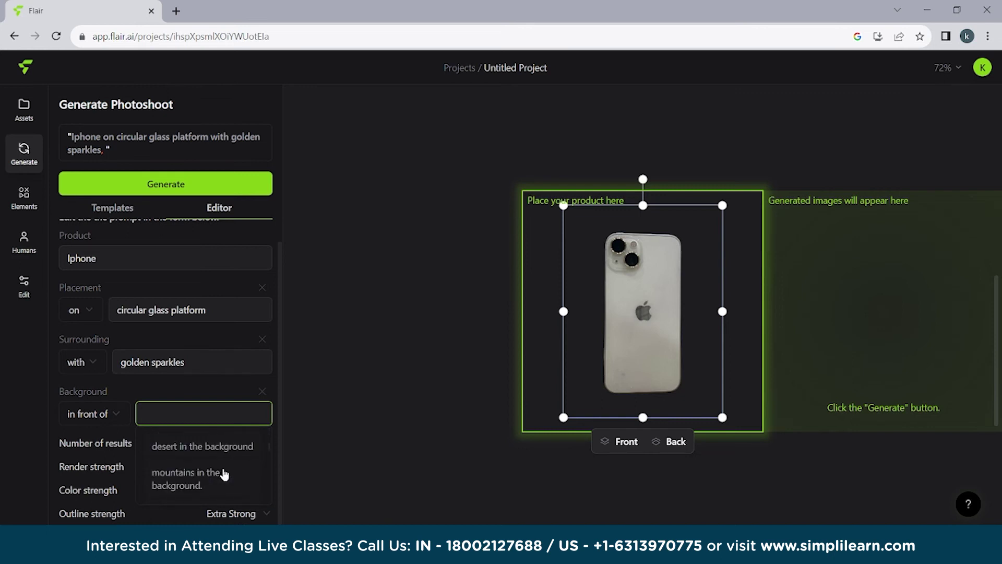
pyautogui.scroll(5, 221, 475)
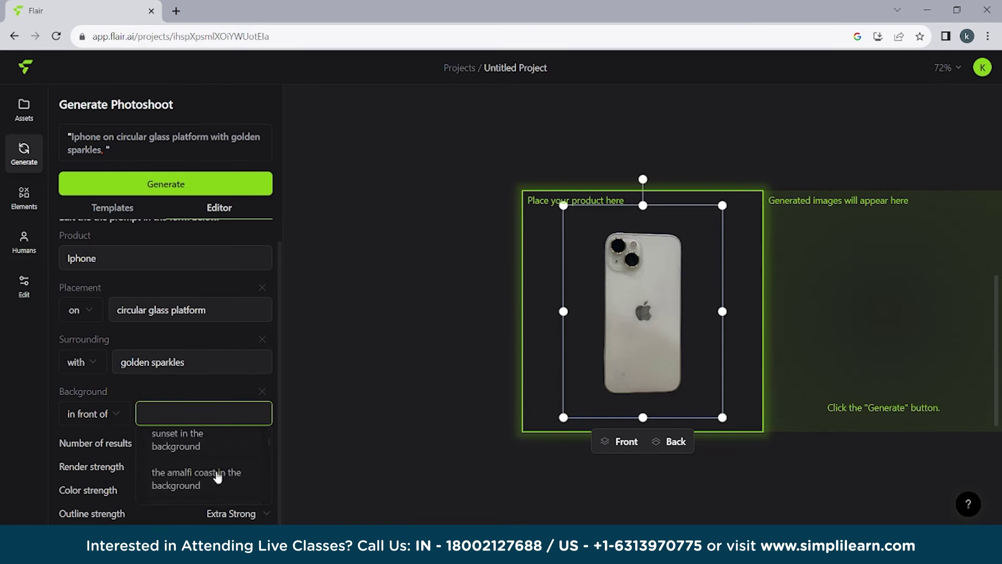
pyautogui.scroll(2, 217, 475)
pyautogui.click(197, 446)
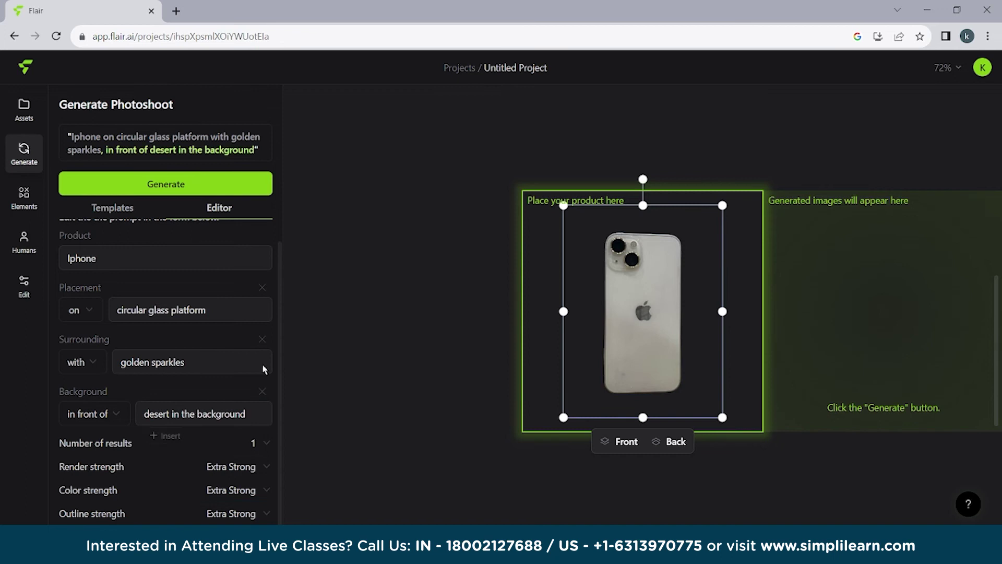
pyautogui.click(196, 183)
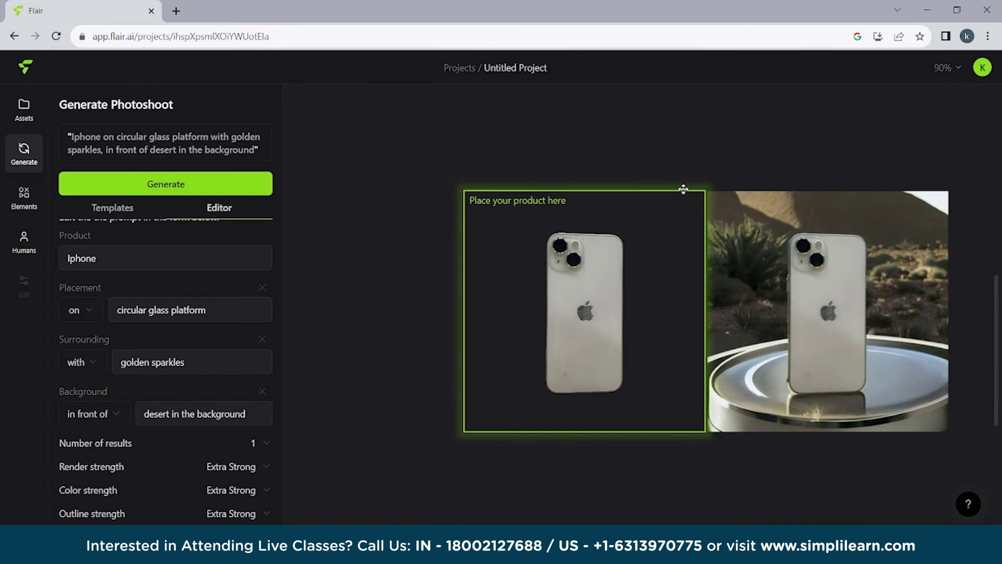
pyautogui.moveTo(893, 334)
pyautogui.mouseDown()
pyautogui.moveTo(838, 334)
pyautogui.moveTo(876, 346)
pyautogui.moveTo(896, 332)
pyautogui.mouseUp()
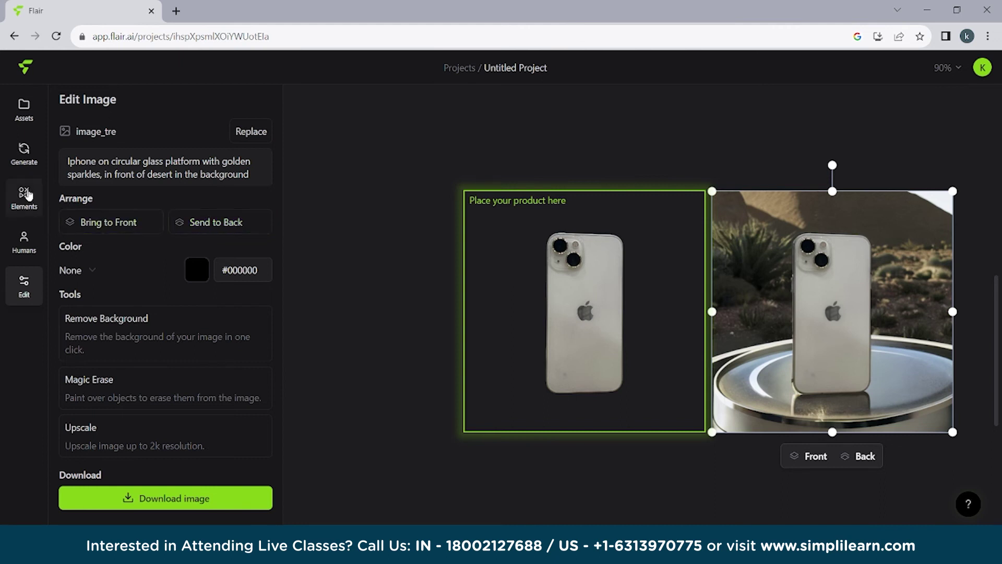
pyautogui.click(24, 152)
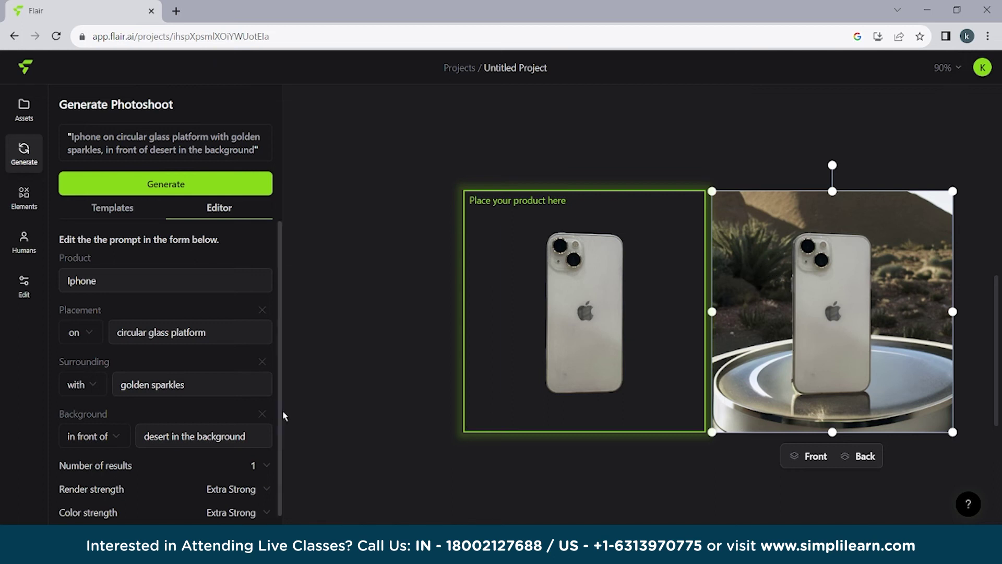
pyautogui.moveTo(169, 360)
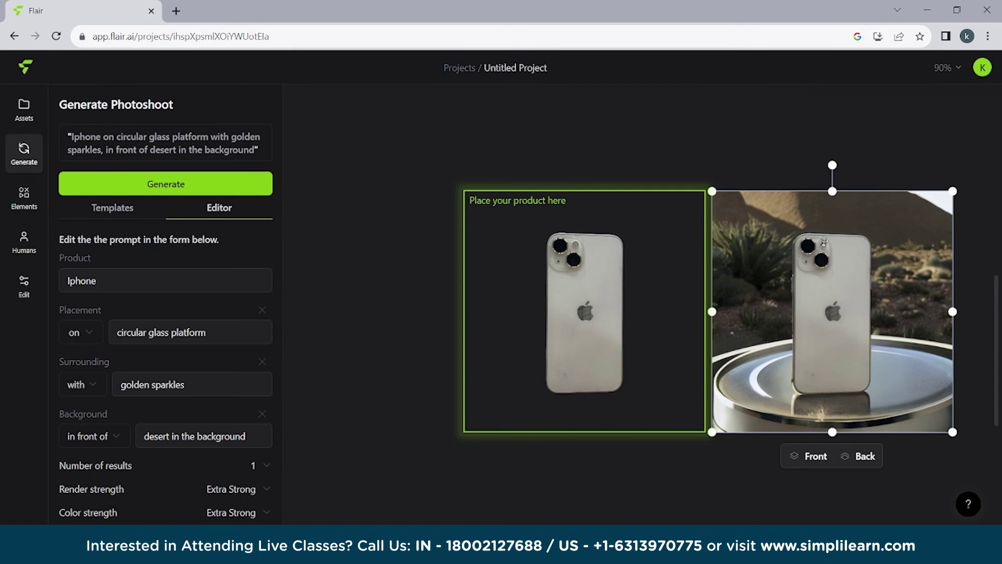
# - Replace the desert background text with 'mirror'
pyautogui.click(182, 436)
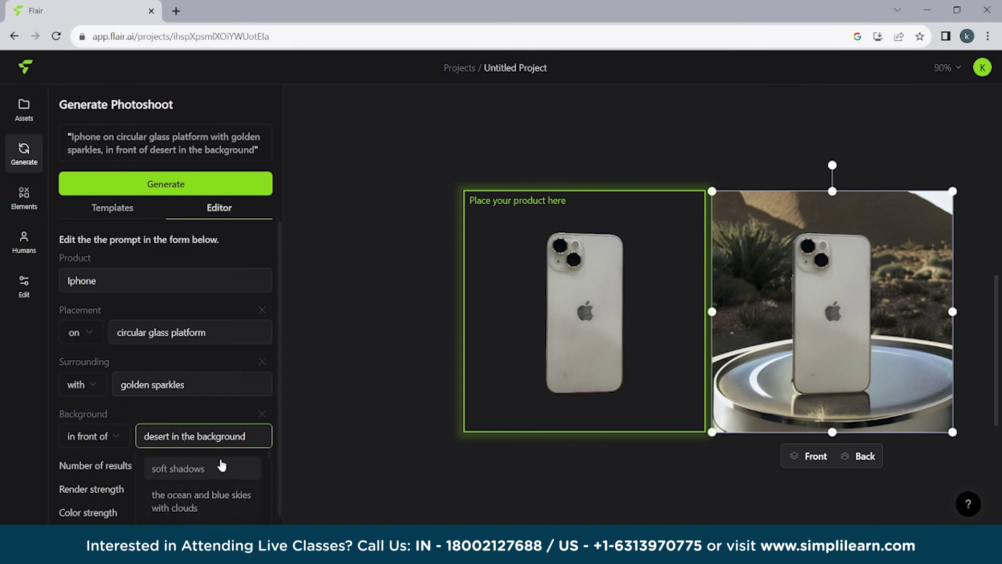
pyautogui.hotkey('ctrl', 'a')
pyautogui.press('BackSpace')
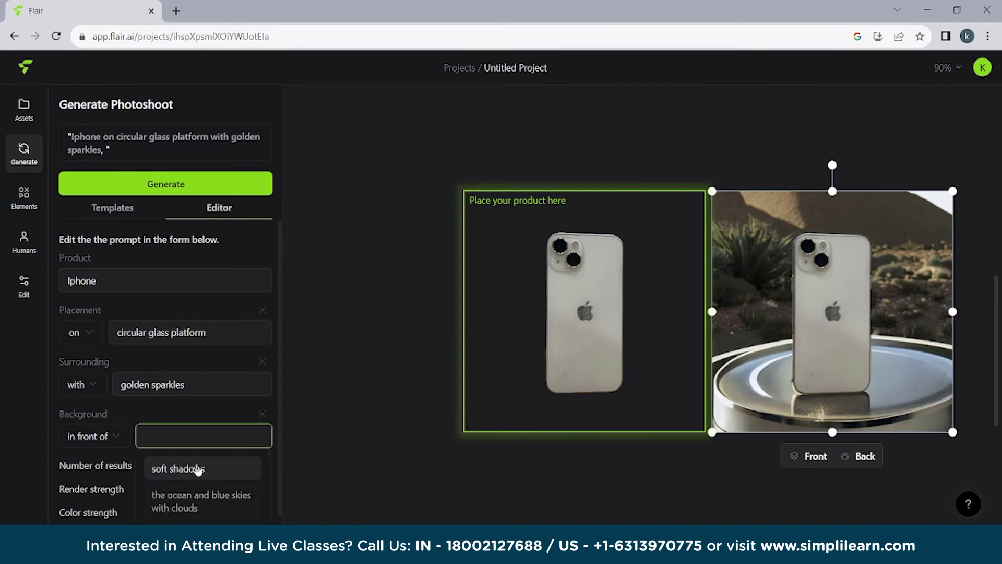
pyautogui.write('mirroe')
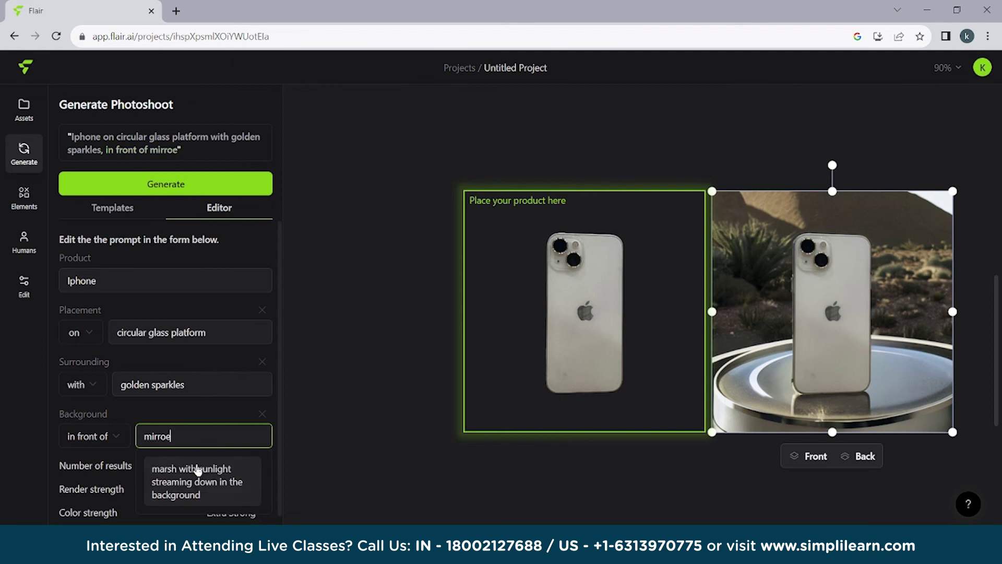
pyautogui.press('BackSpace')
pyautogui.write('r')
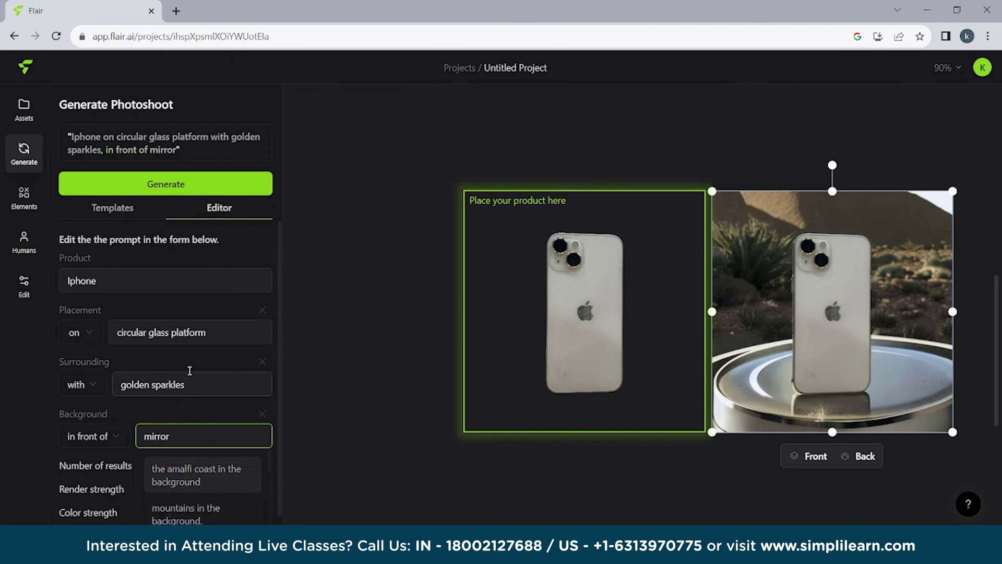
# - Set the placement to 'water' and the surrounding to 'droplets', then generate
pyautogui.click(199, 332)
pyautogui.hotkey('ctrl', 'a')
pyautogui.write('wa')
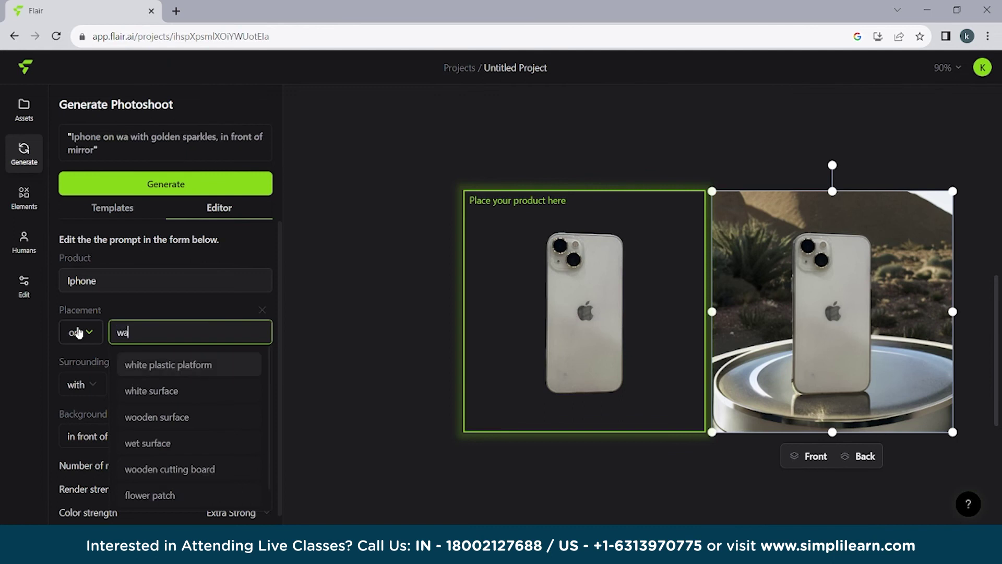
pyautogui.write('ter')
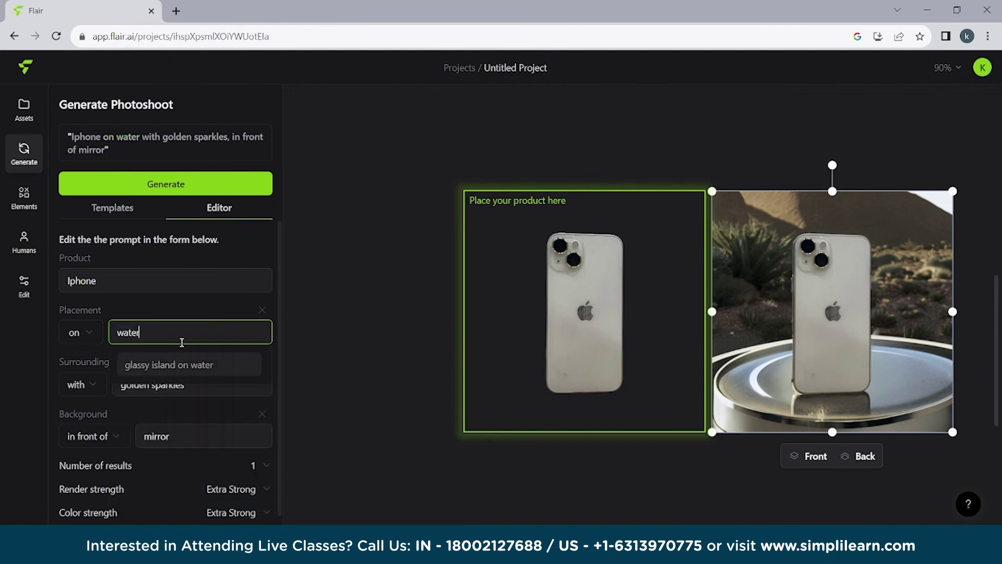
pyautogui.press('Return')
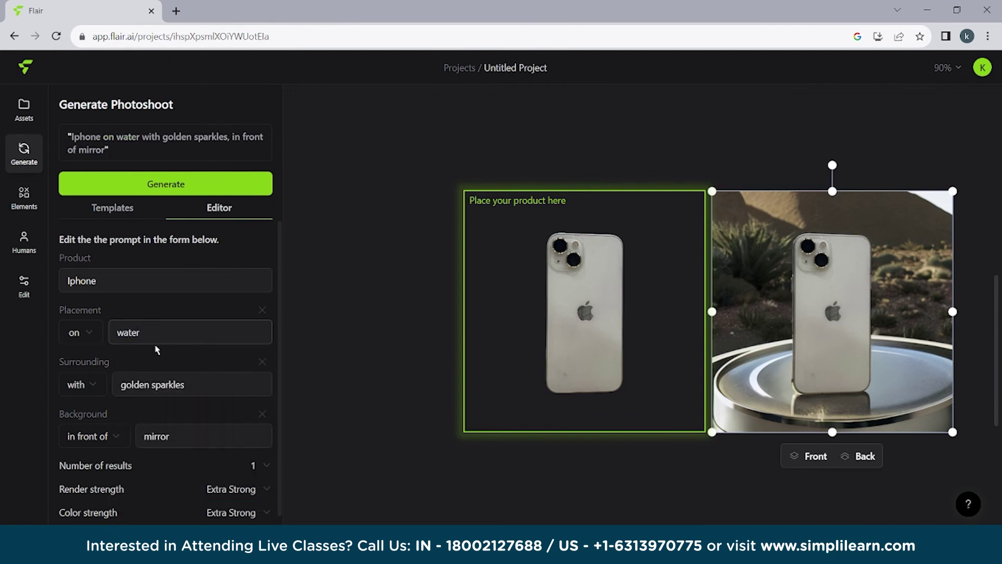
pyautogui.click(186, 383)
pyautogui.hotkey('ctrl', 'a')
pyautogui.write('dro')
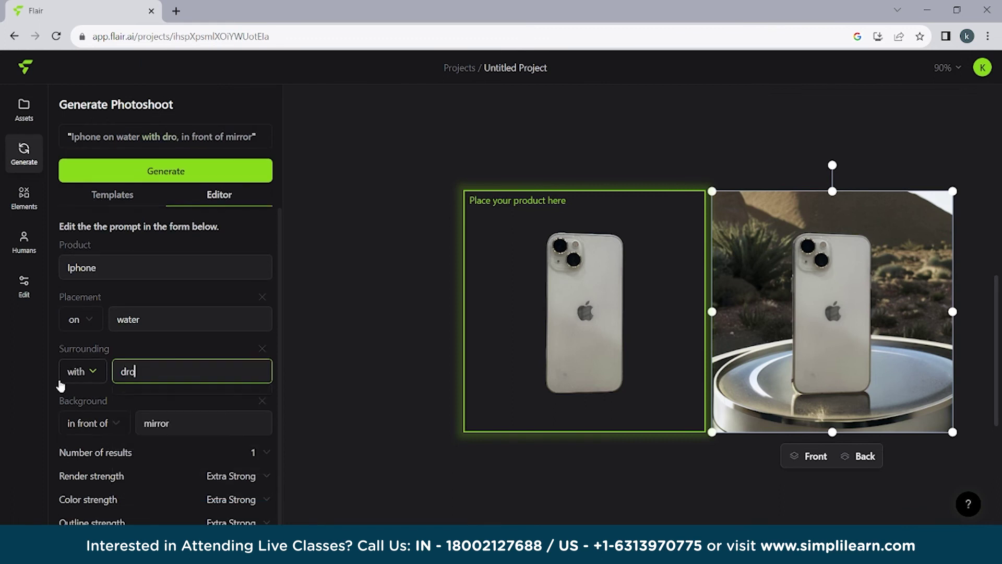
pyautogui.write('plets')
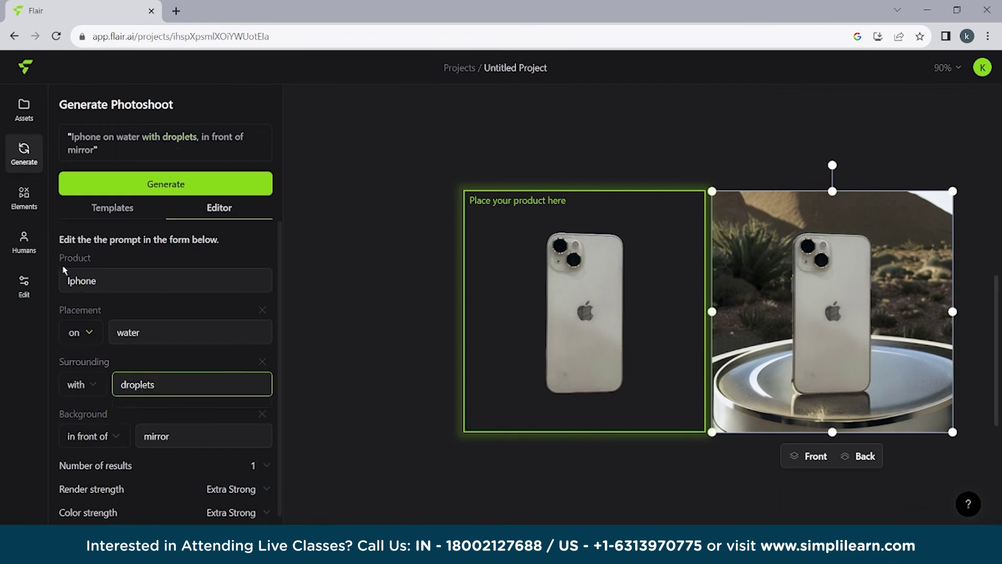
pyautogui.click(239, 209)
pyautogui.click(166, 184)
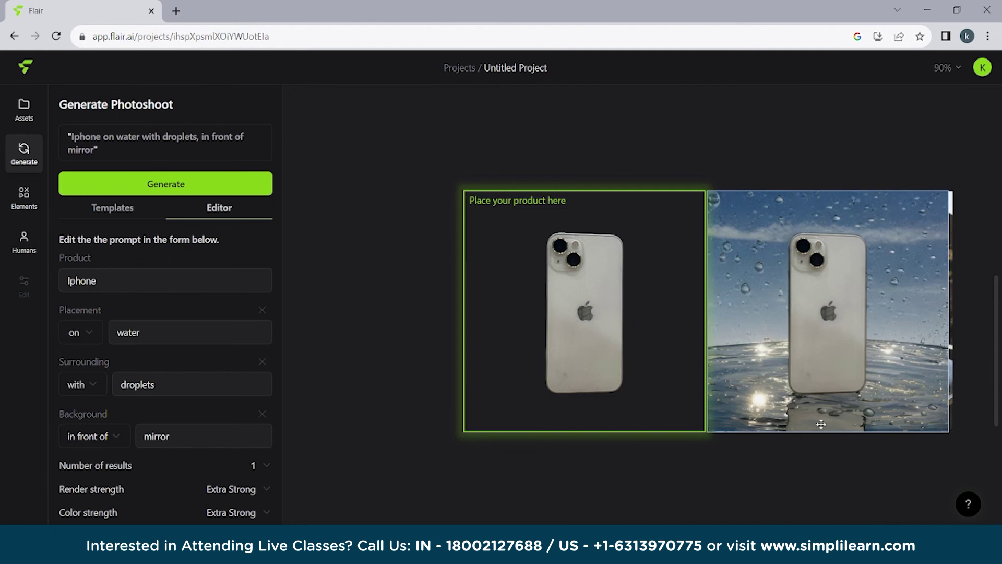
# - Download the generated water-and-droplets iPhone image as image_AN1.png, then deselect it
pyautogui.scroll(-1, 172, 389)
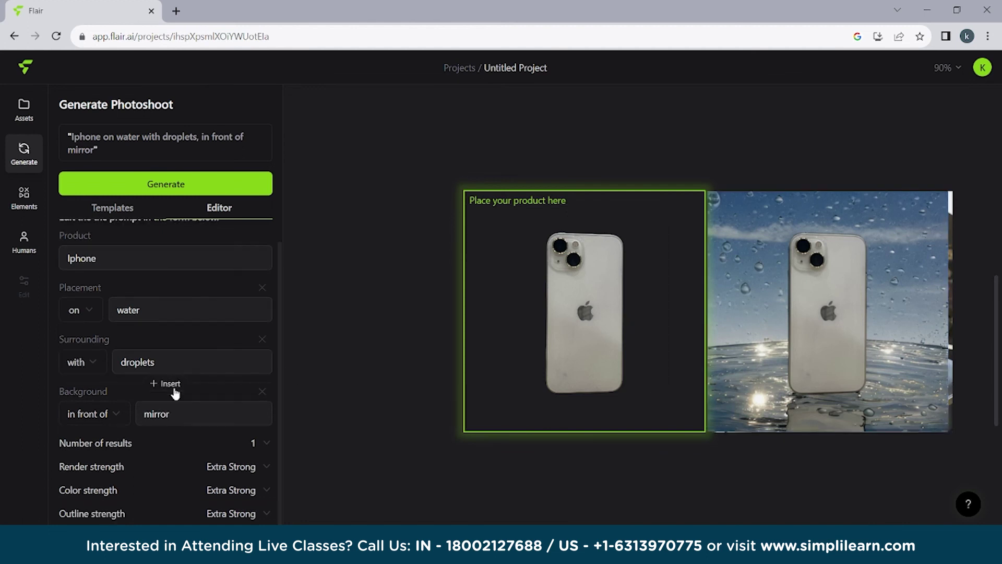
pyautogui.click(829, 313)
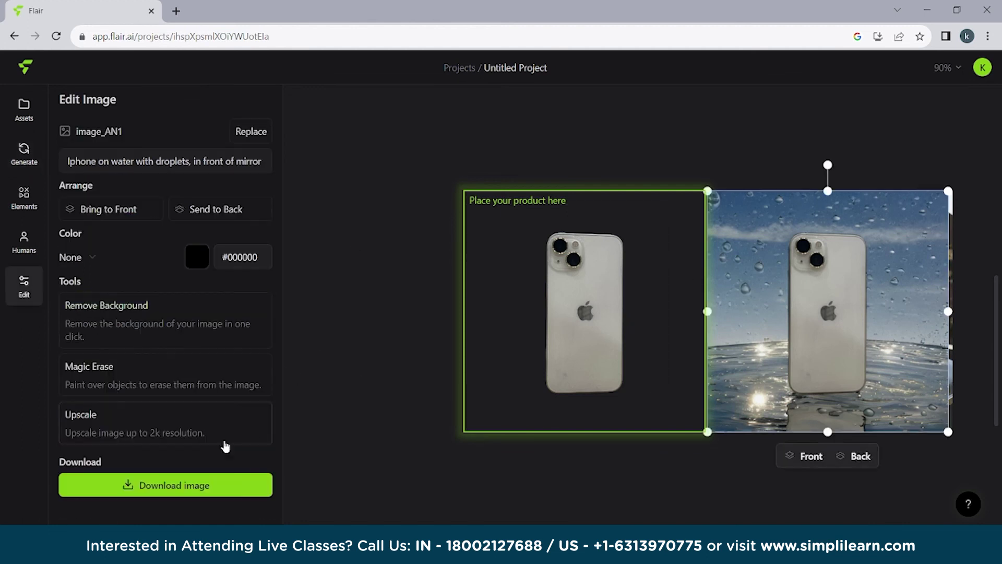
pyautogui.click(195, 484)
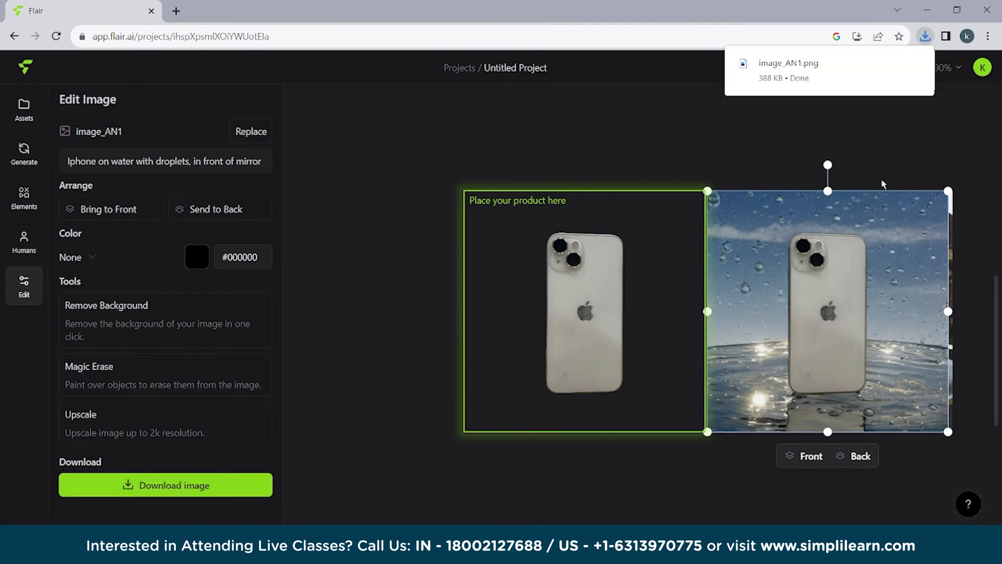
pyautogui.click(395, 397)
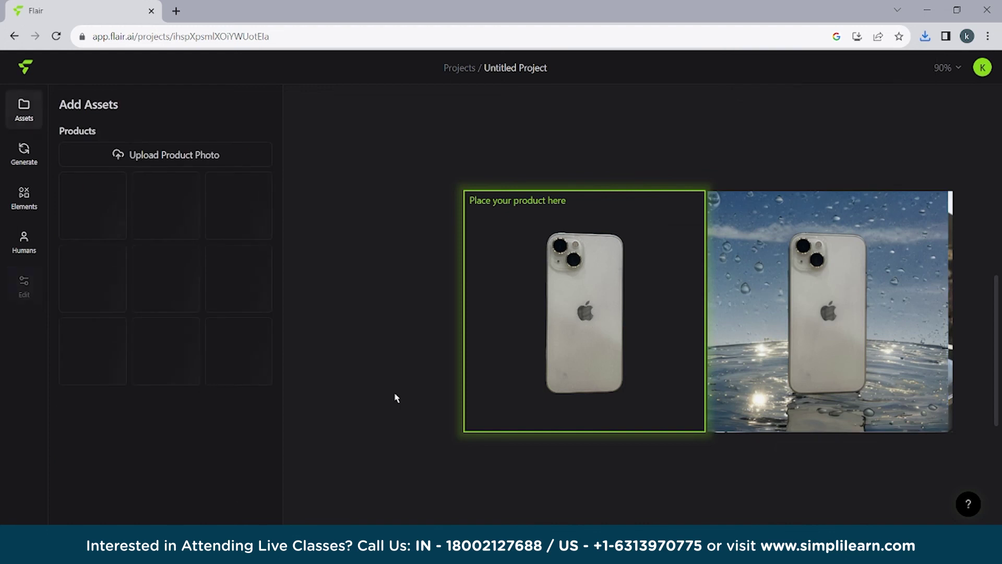